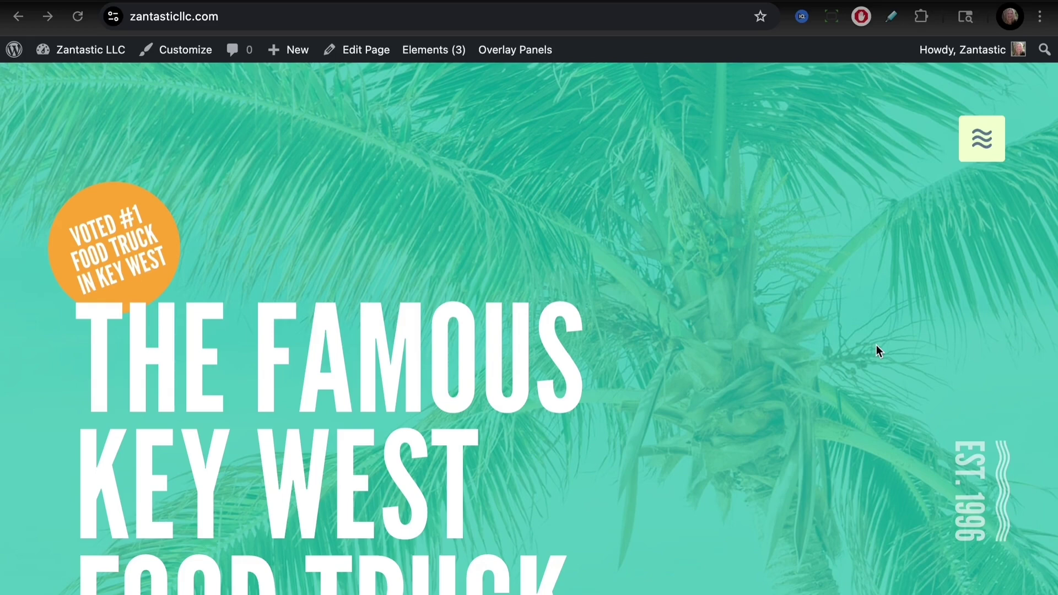
- Scroll through the food truck page, then open and close the hamburger overlay menu
scroll(547, 302, "down", 9)
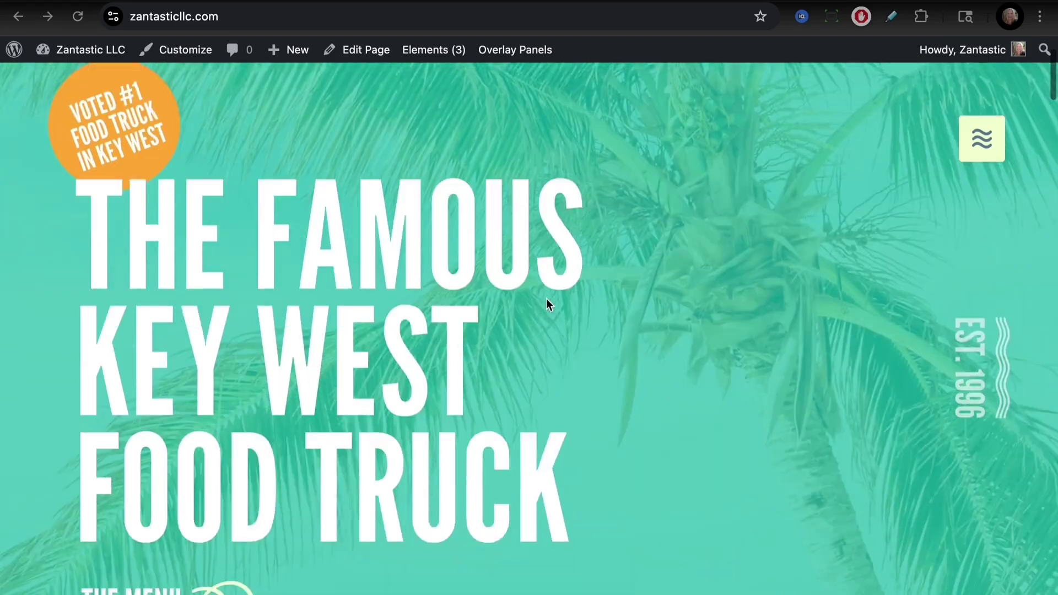
scroll(547, 303, "down", 15)
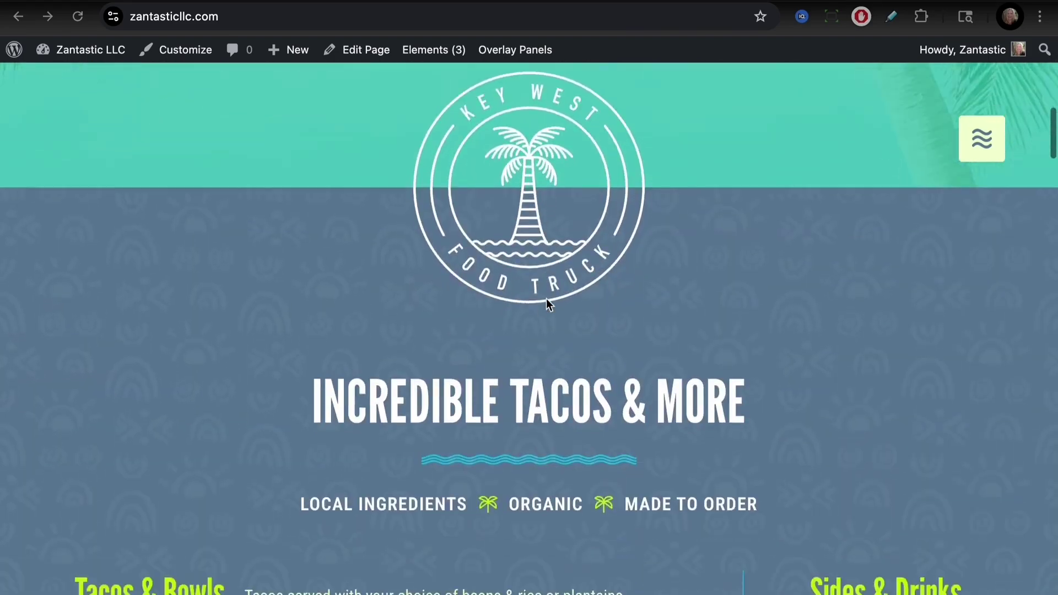
scroll(546, 299, "down", 15)
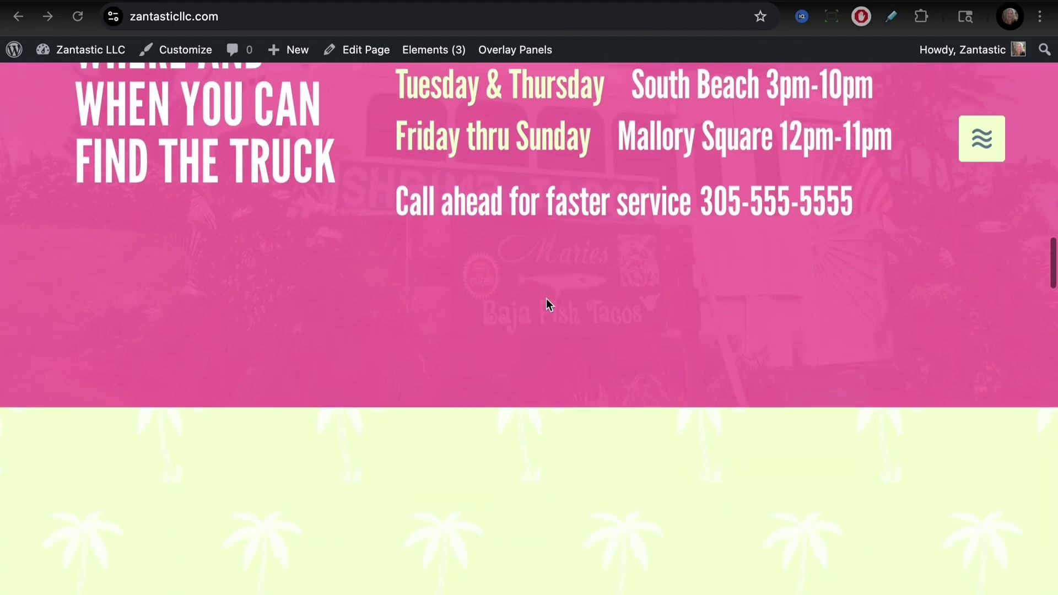
scroll(546, 303, "down", 15)
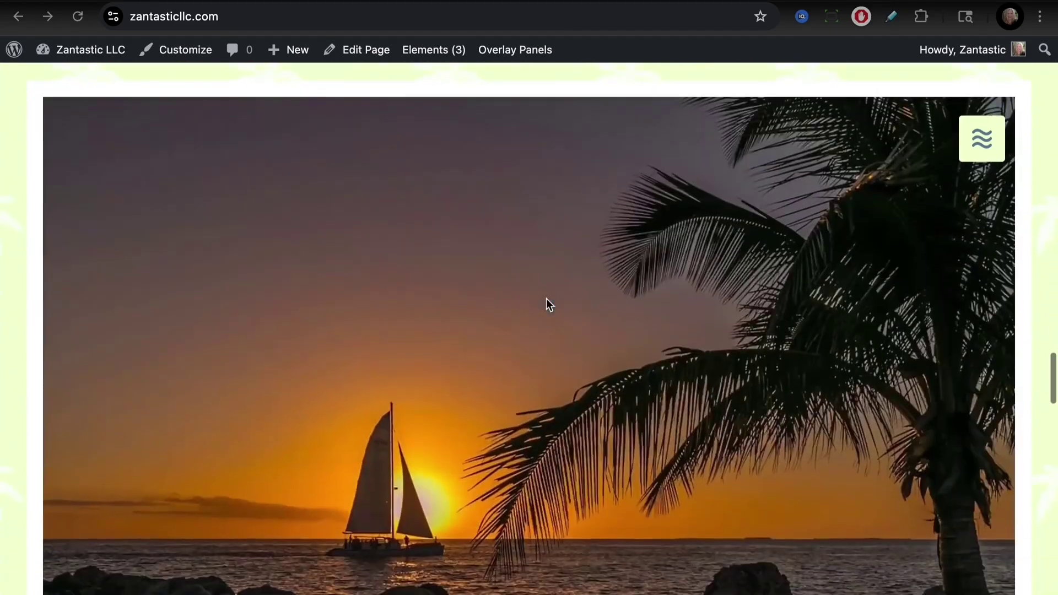
scroll(547, 300, "down", 15)
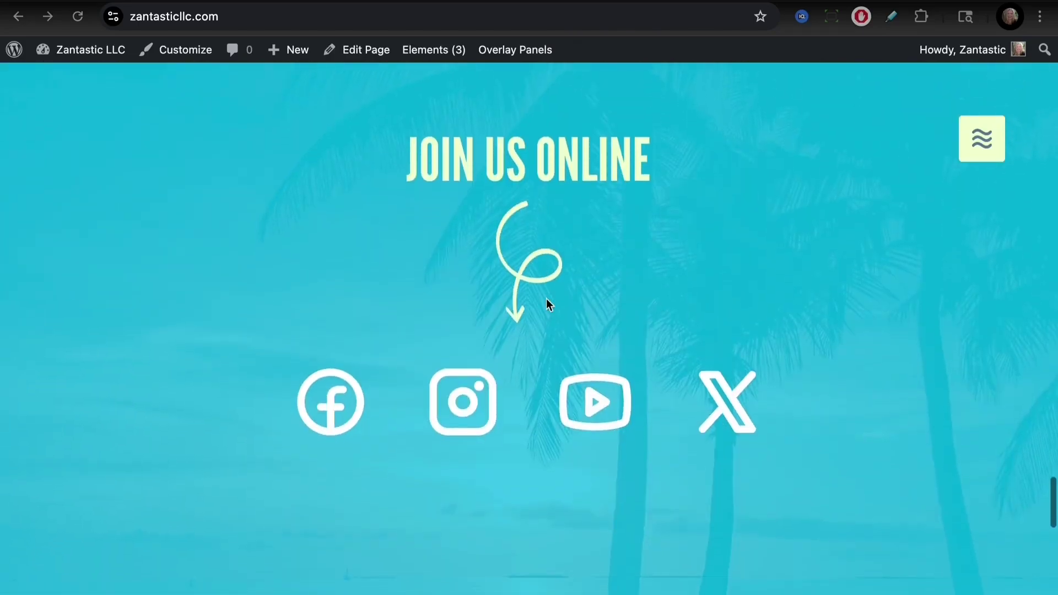
scroll(547, 304, "down", 10)
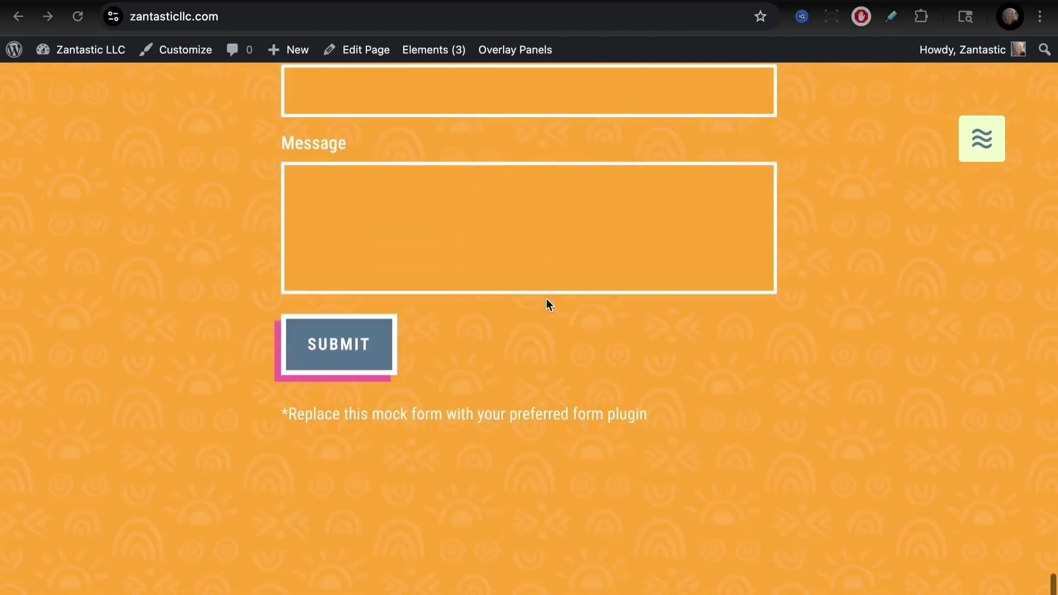
scroll(547, 302, "up", 20)
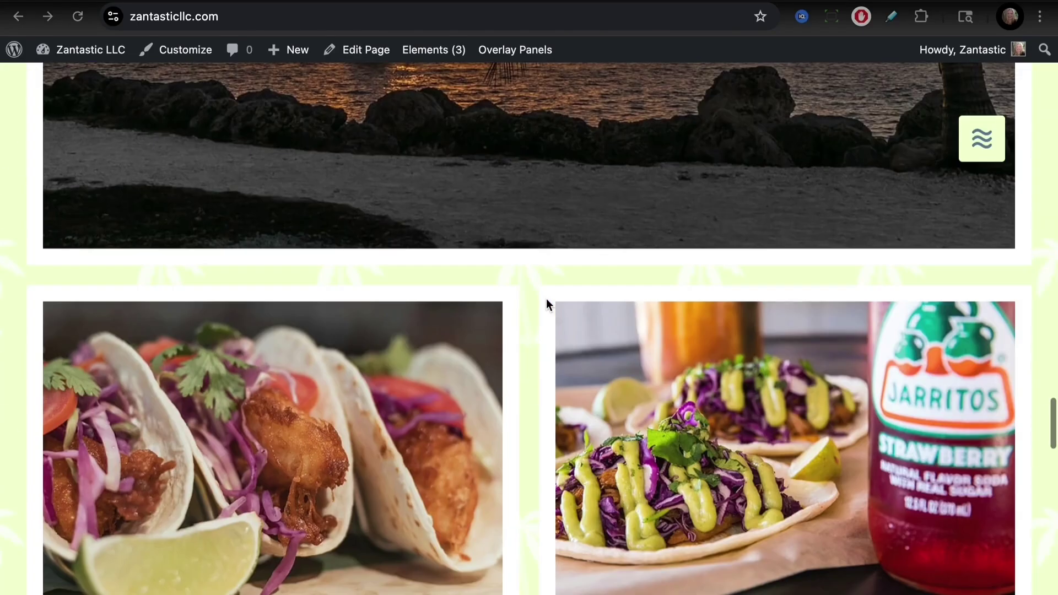
scroll(546, 304, "up", 10)
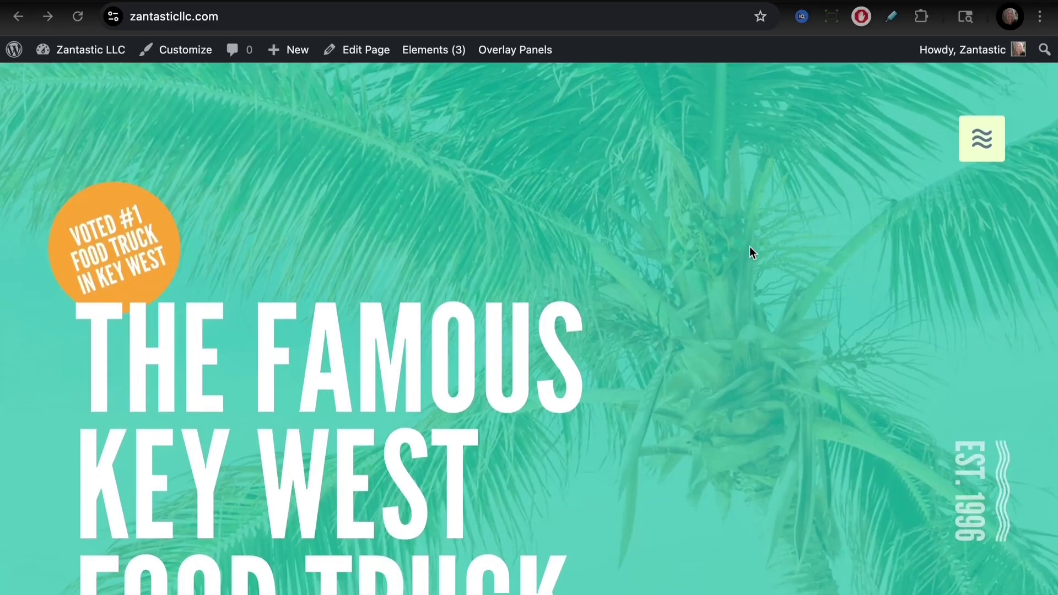
left_click(985, 140)
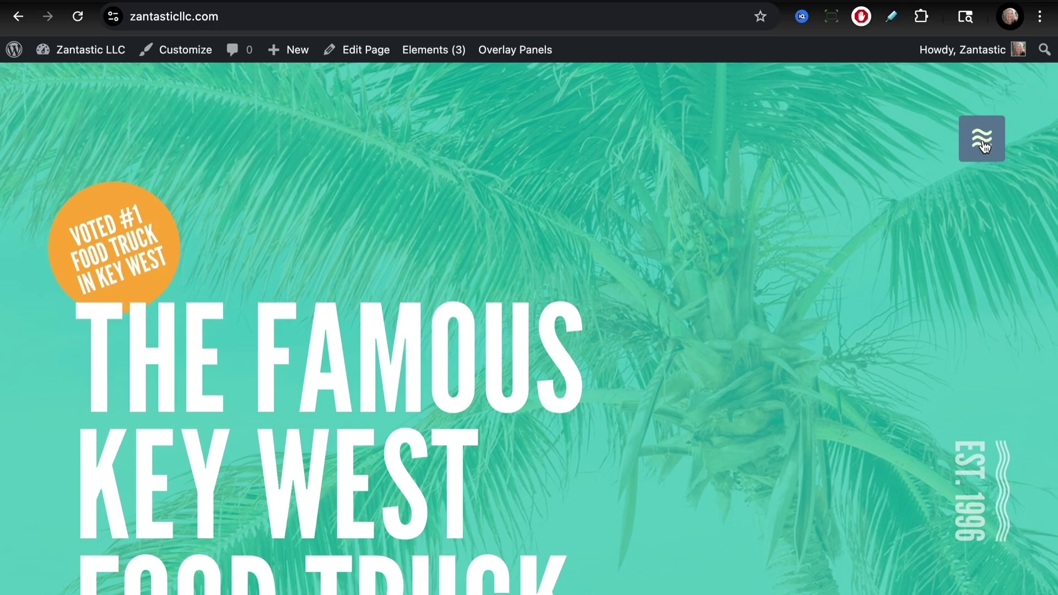
left_click(984, 142)
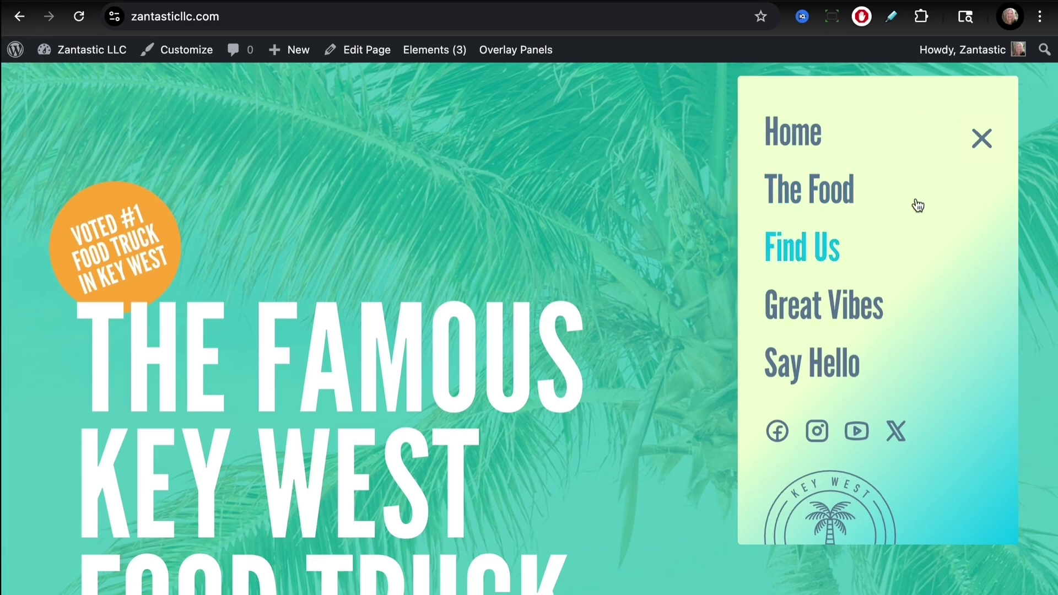
left_click(986, 138)
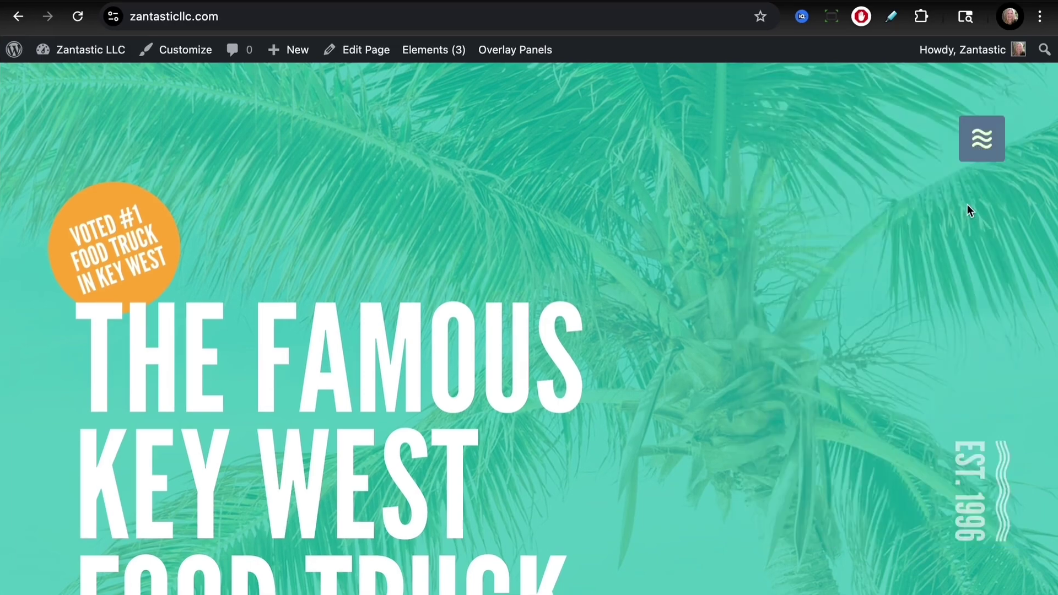
- Use the overlay menu to jump to The Food, Great Vibes and Say Hello sections
scroll(967, 205, "down", 5)
left_click(984, 140)
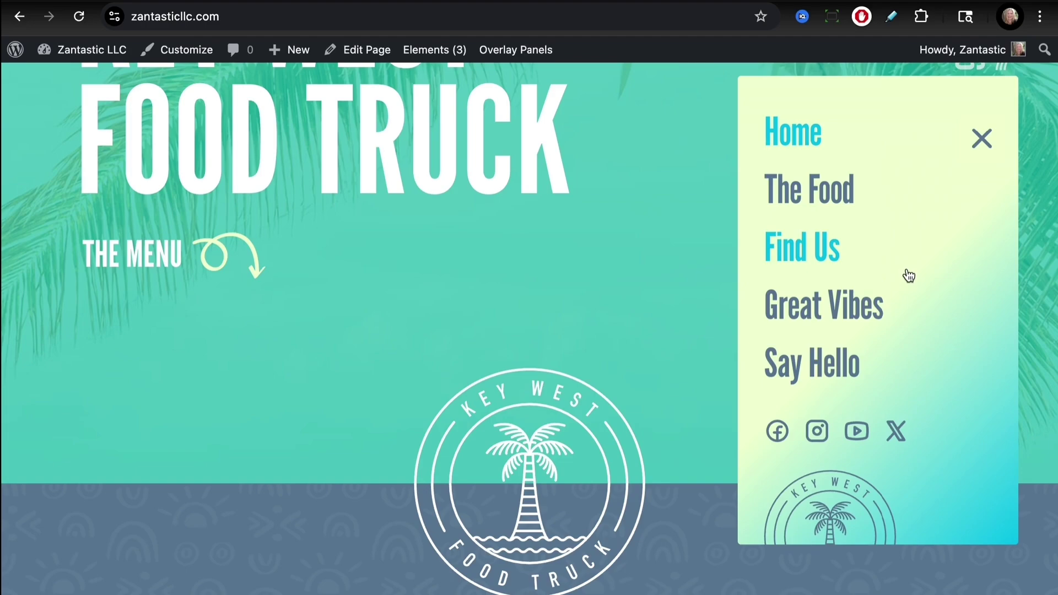
left_click(823, 199)
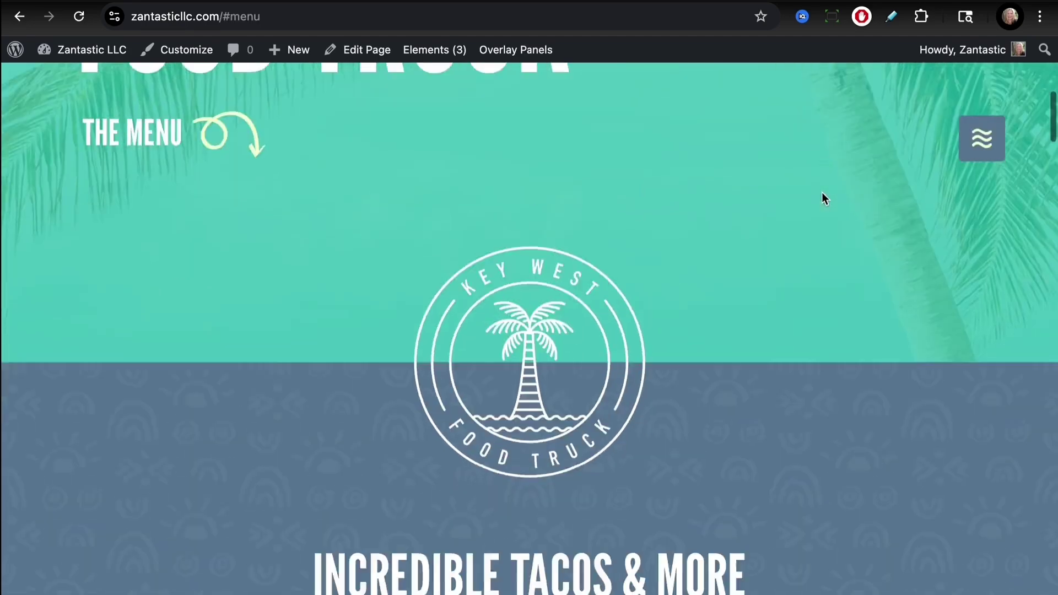
left_click(975, 157)
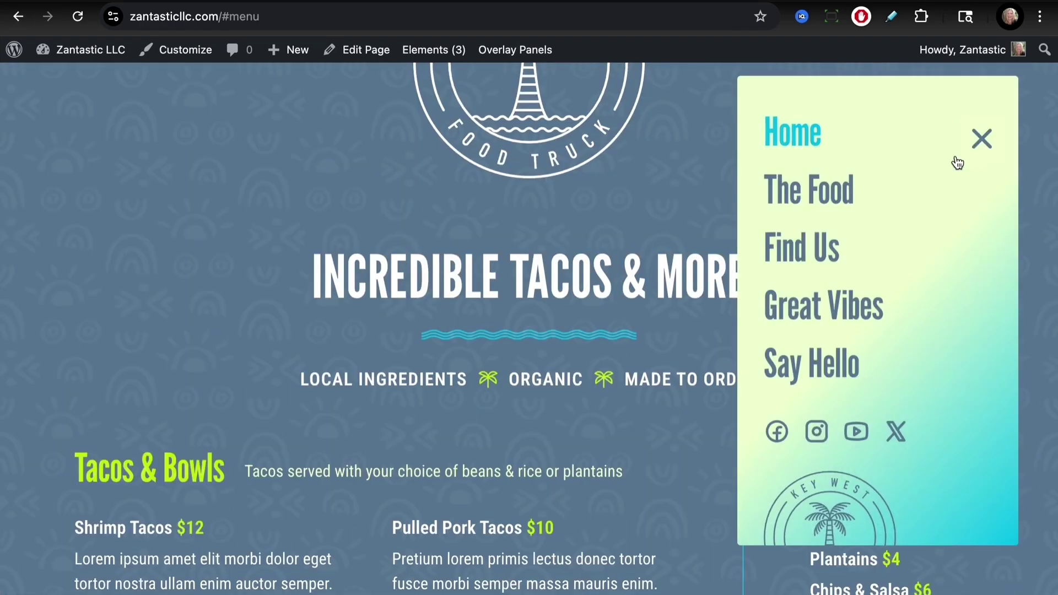
left_click(808, 316)
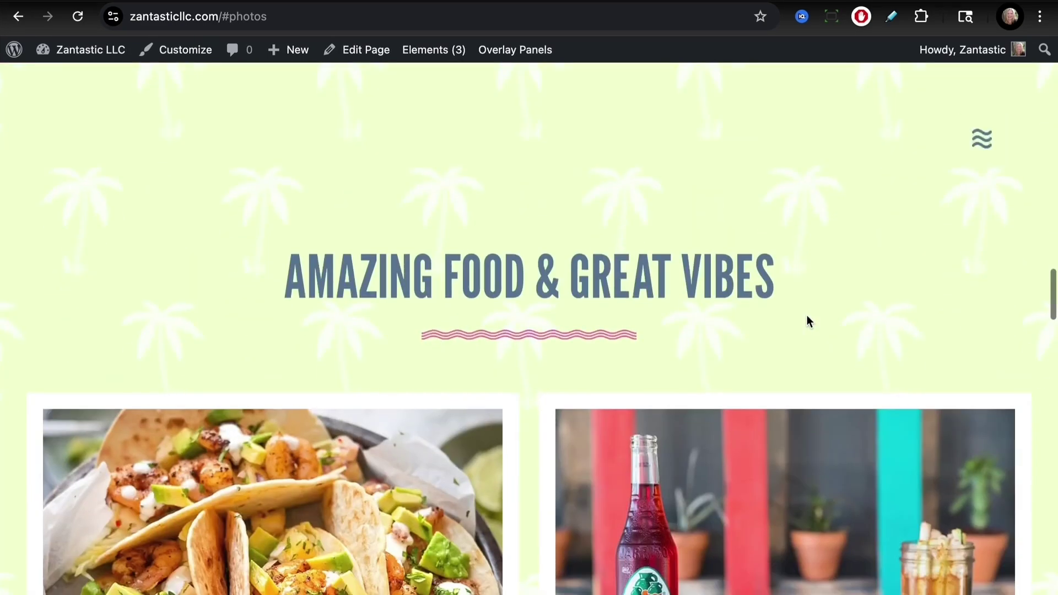
left_click(984, 143)
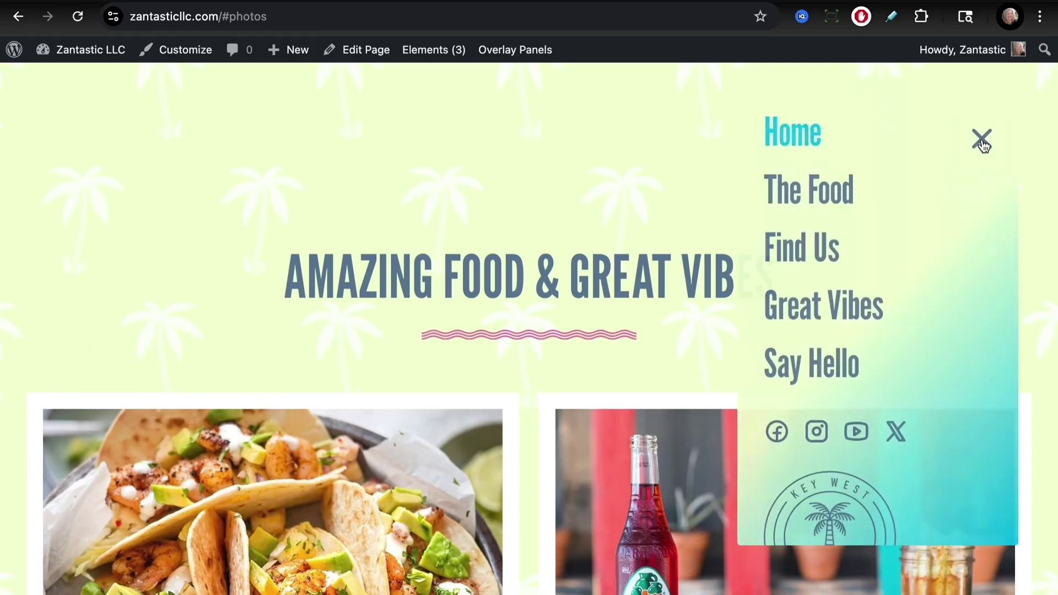
left_click(809, 361)
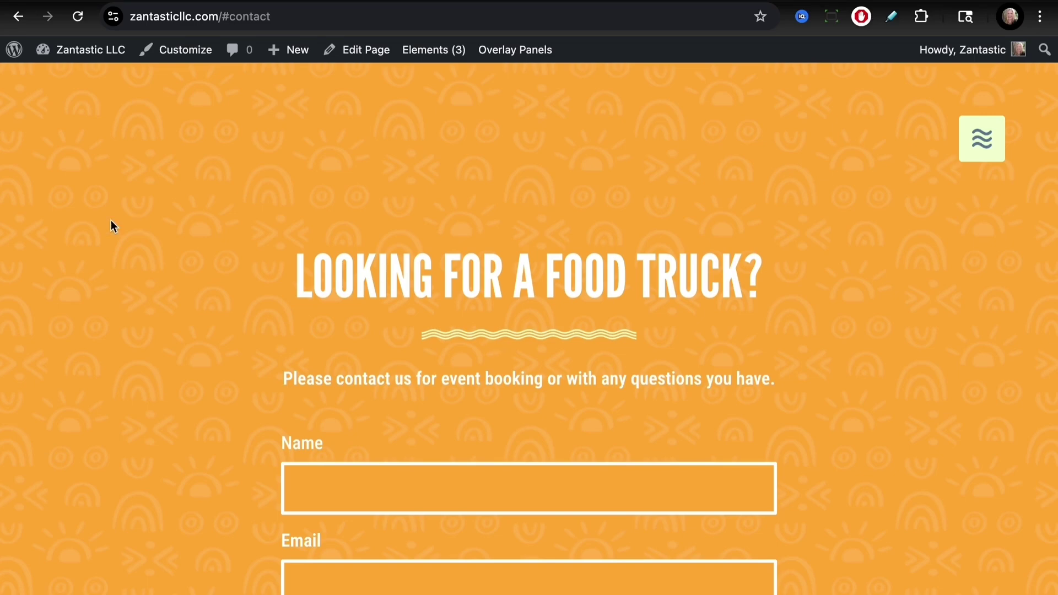
- Open Site Header from the admin bar's Elements menu and check its Entire Site display rule
mouse_move(421, 59)
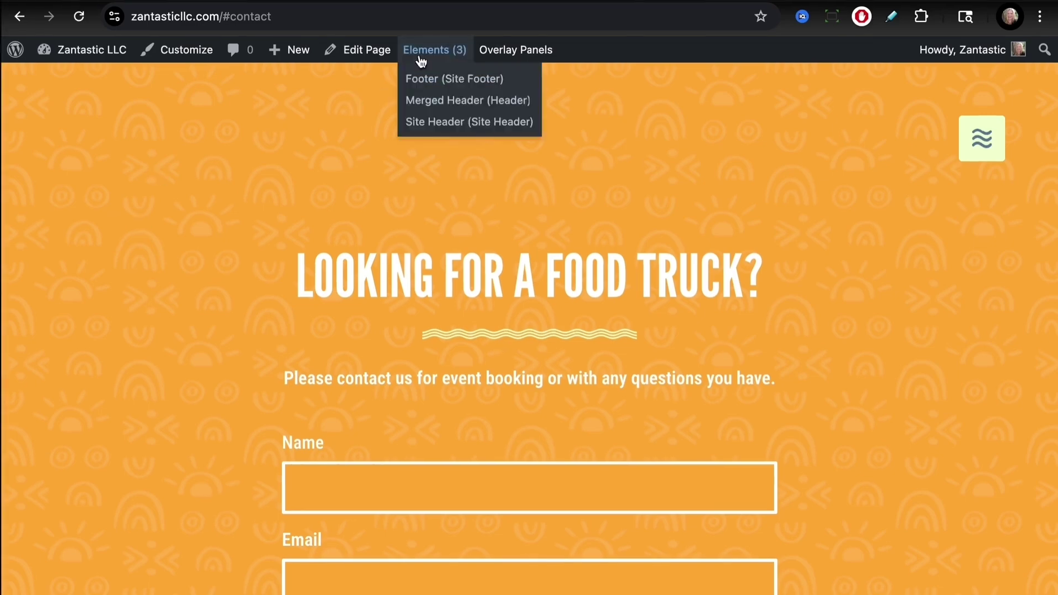
left_click(425, 128)
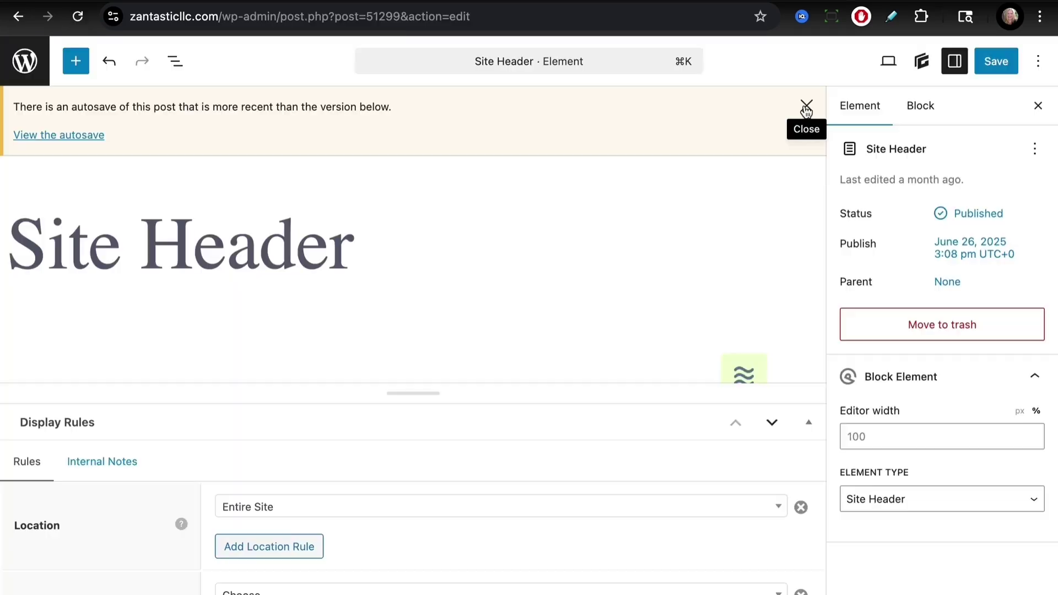
left_click(805, 104)
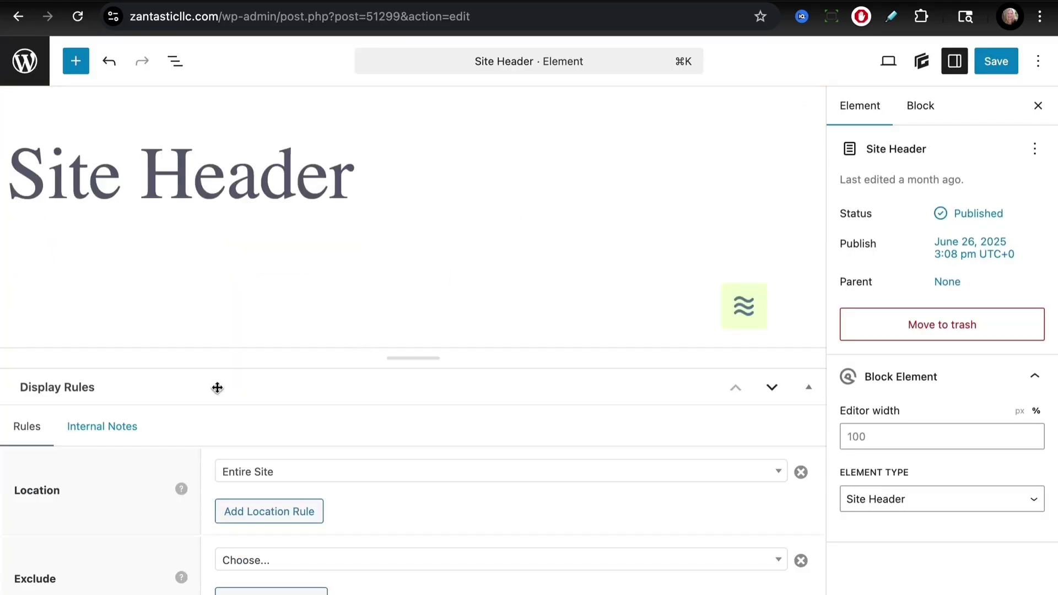
scroll(185, 446, "down", 3)
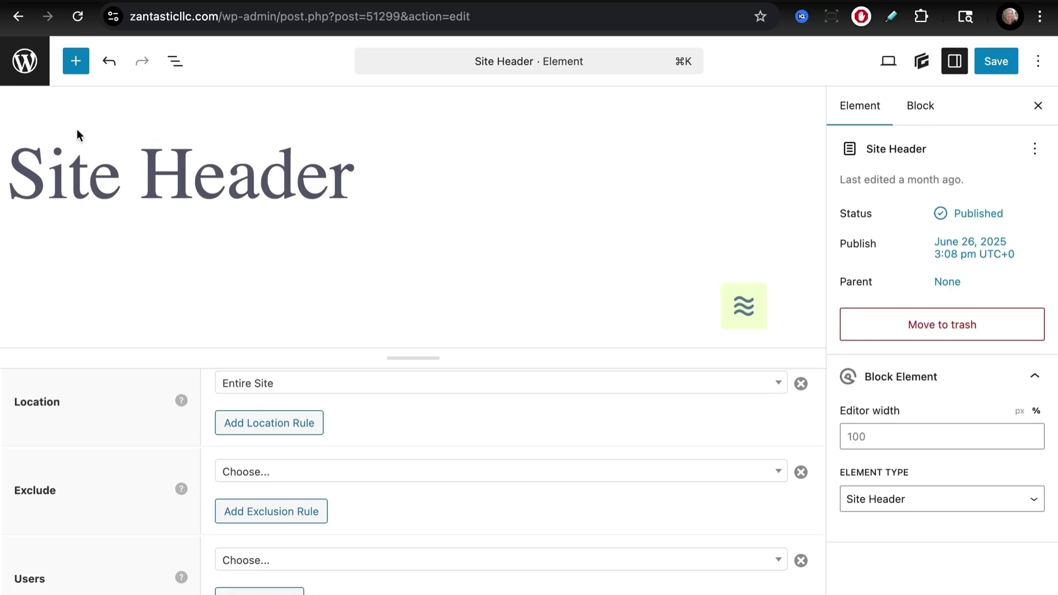
- In List View, expand Site Header, Navigation, Menu Container, Overlay Items and Container, then select Shape
left_click(175, 65)
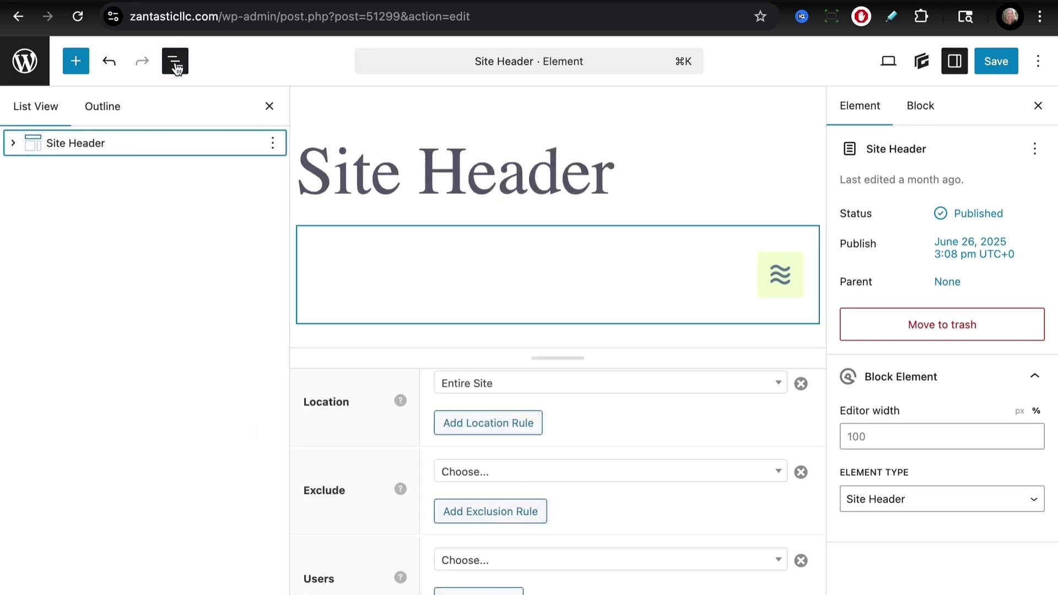
left_click(13, 144)
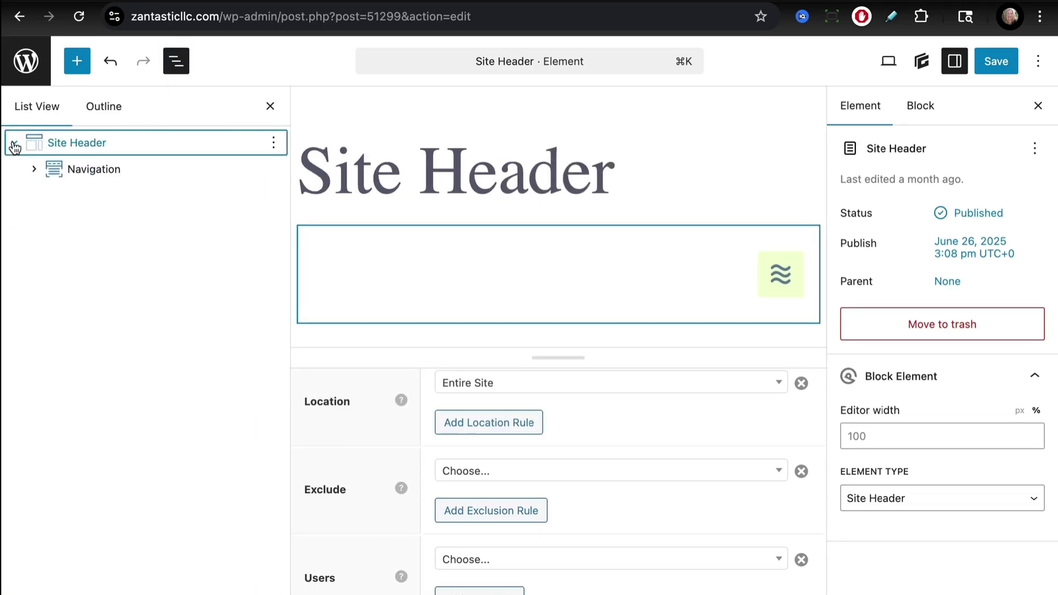
left_click(32, 173)
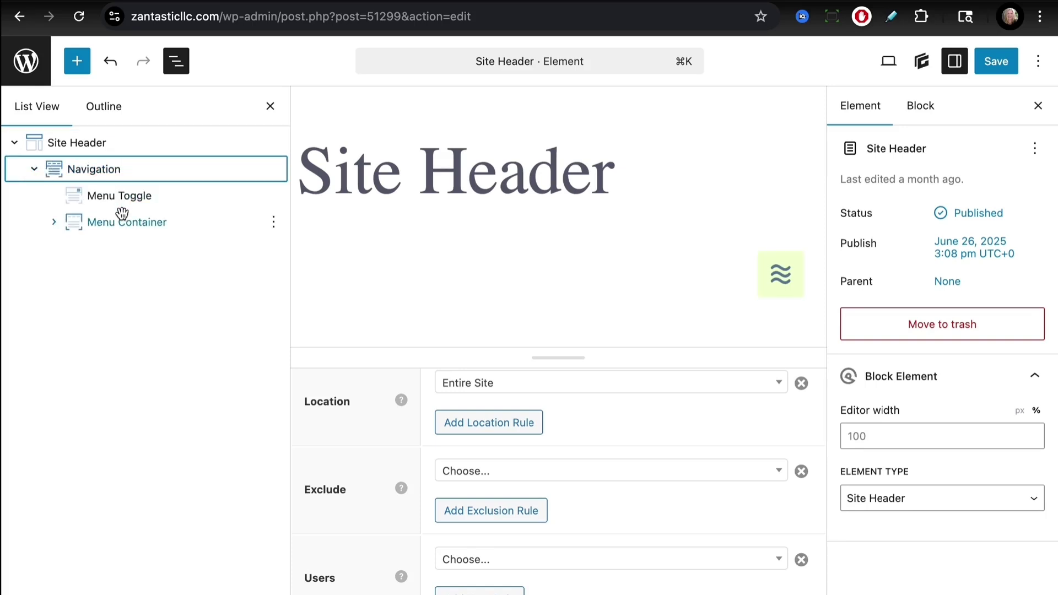
left_click(54, 222)
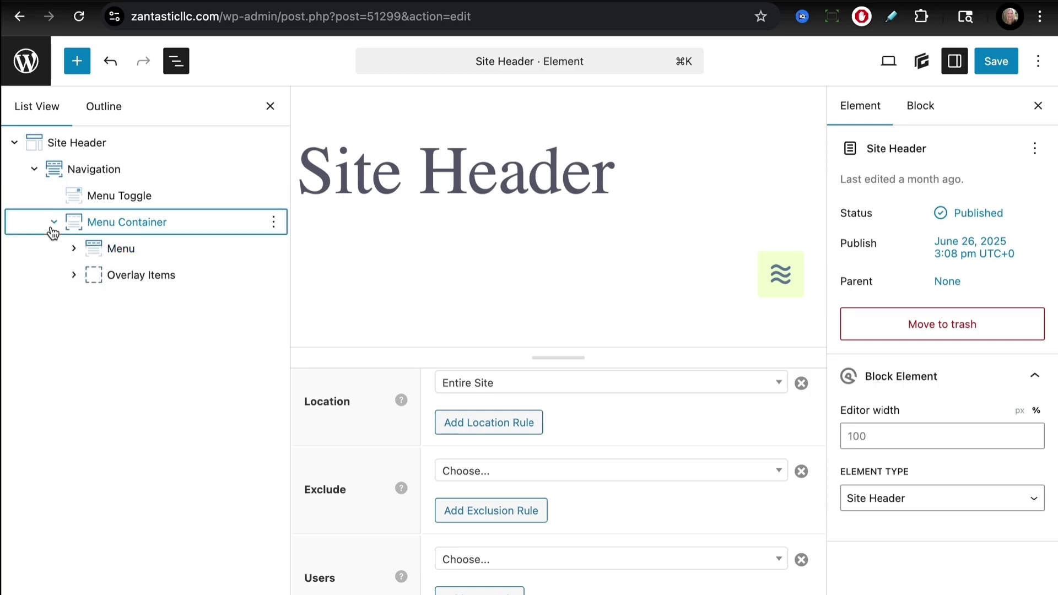
left_click(72, 280)
left_click(92, 303)
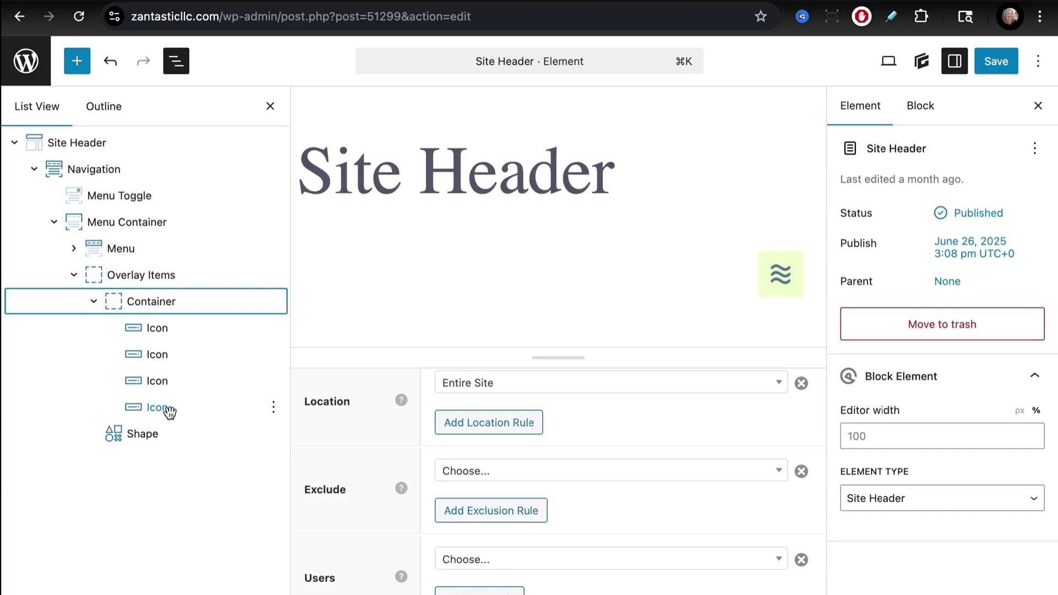
left_click(154, 435)
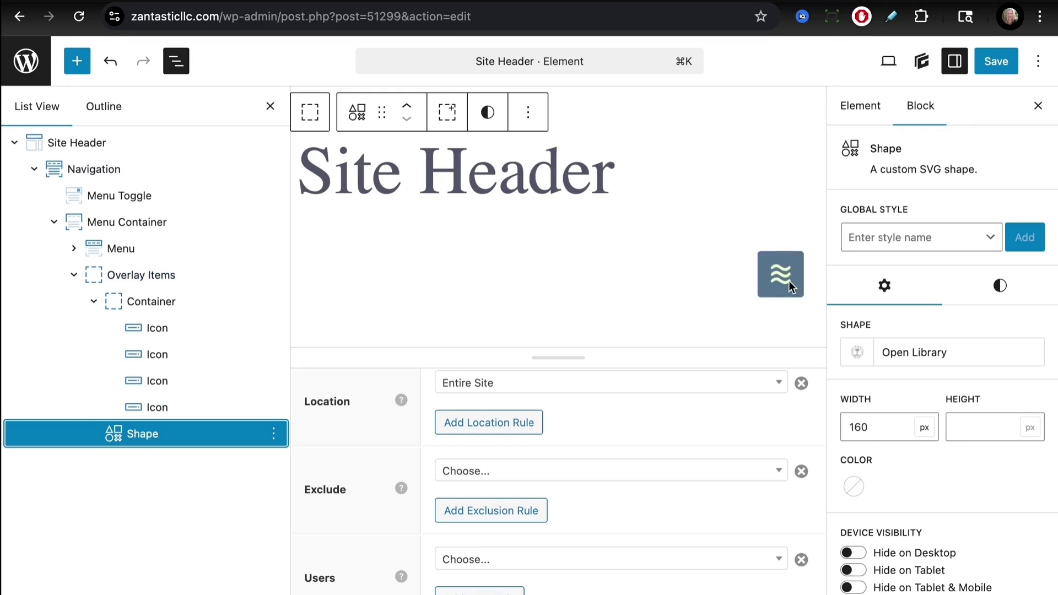
left_click(96, 144)
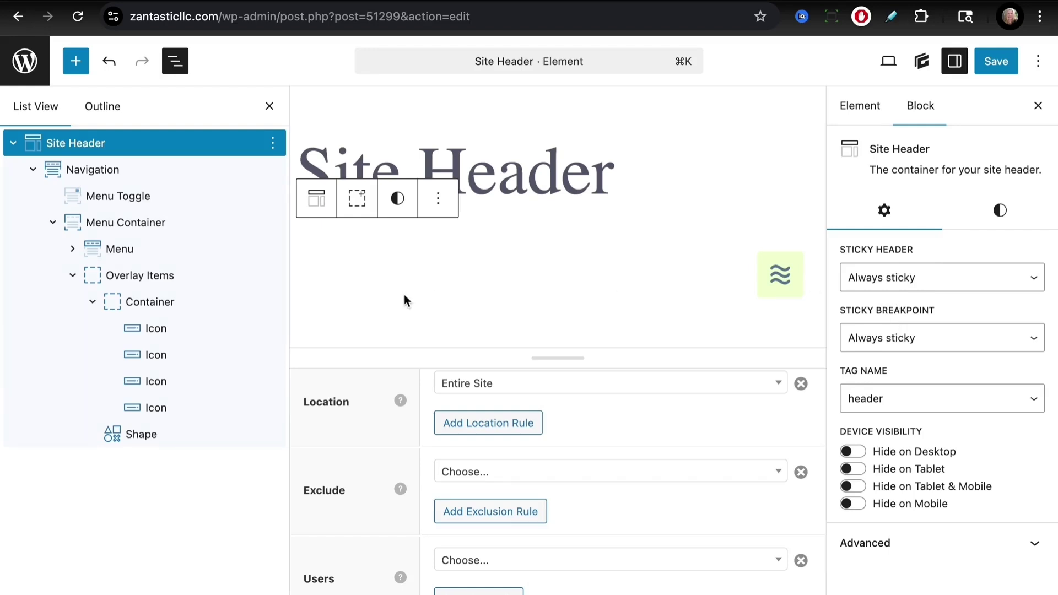
left_click(105, 172)
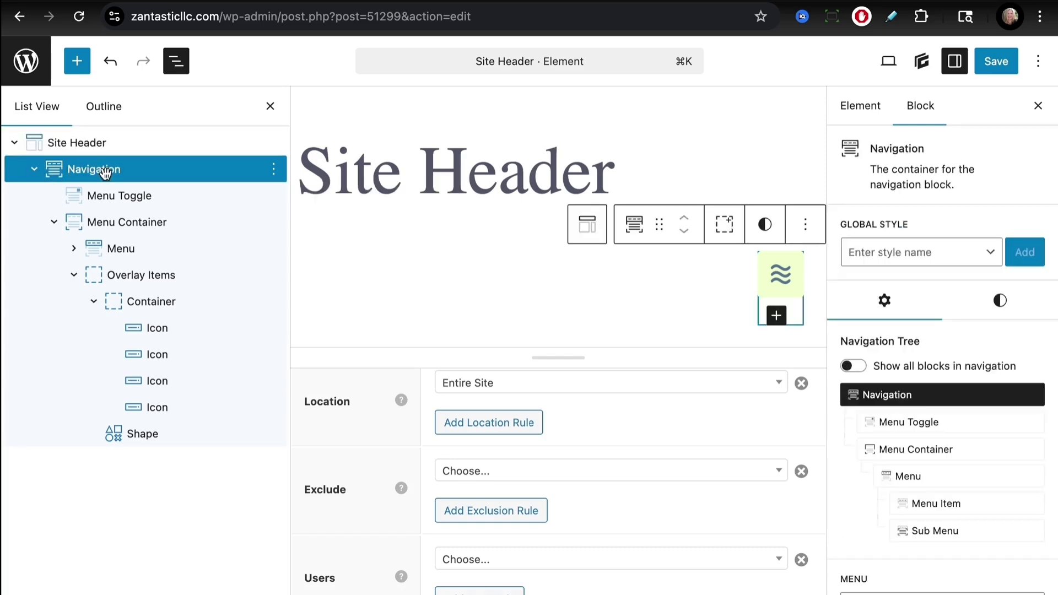
scroll(833, 306, "down", 5)
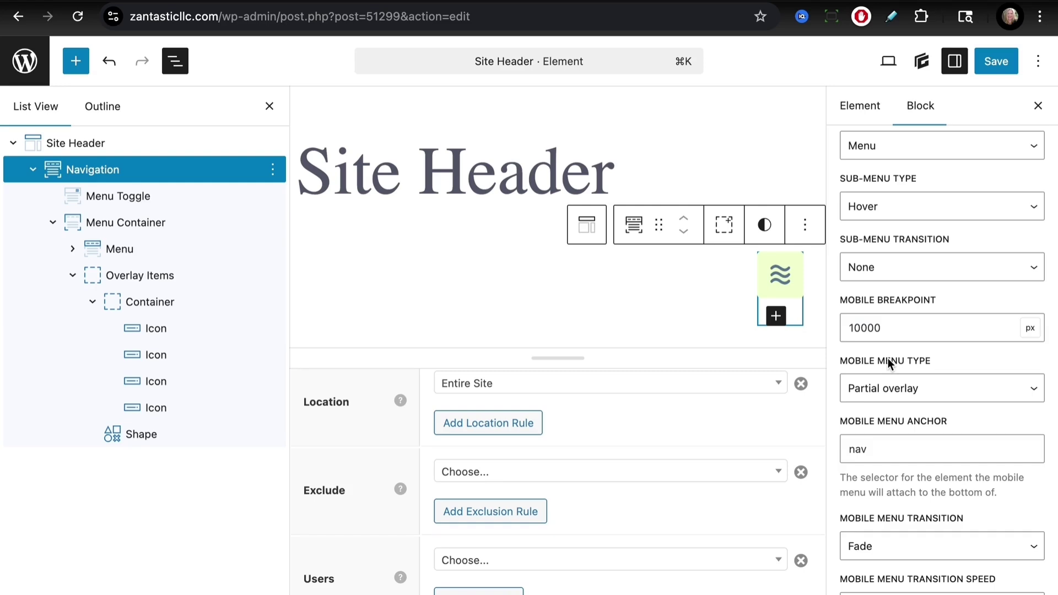
scroll(888, 358, "up", 8)
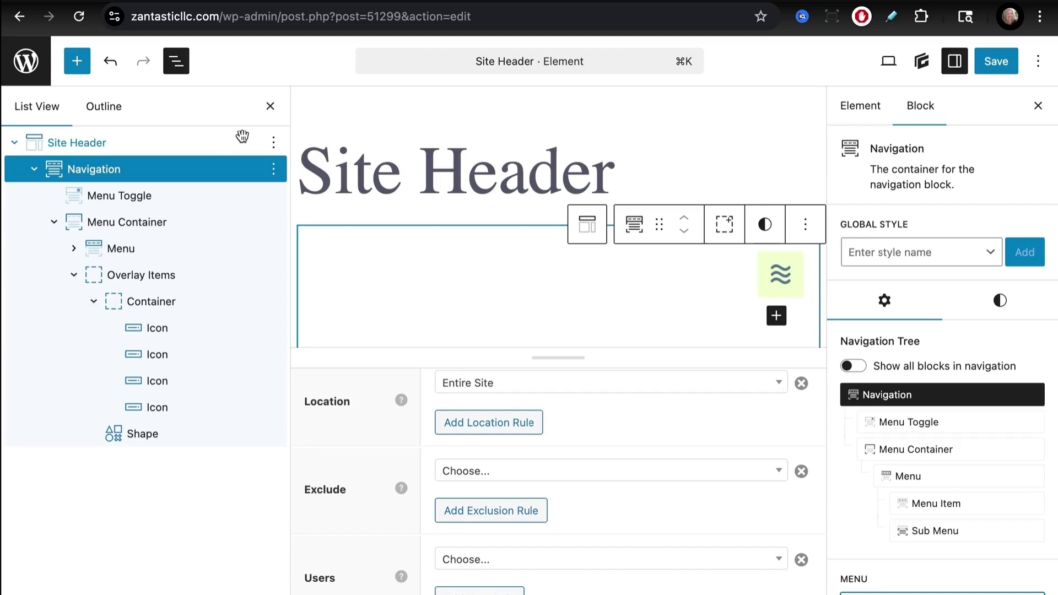
left_click(132, 147)
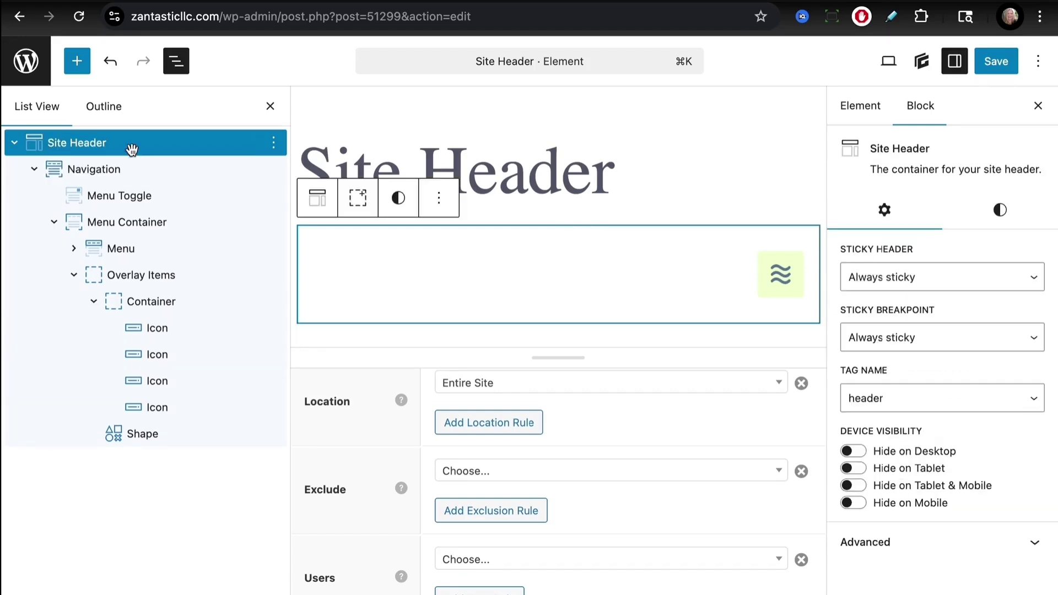
- Copy the Site Header block, delete the soothe header's Site Header block, and paste the copy
left_click(272, 144)
left_click(286, 190)
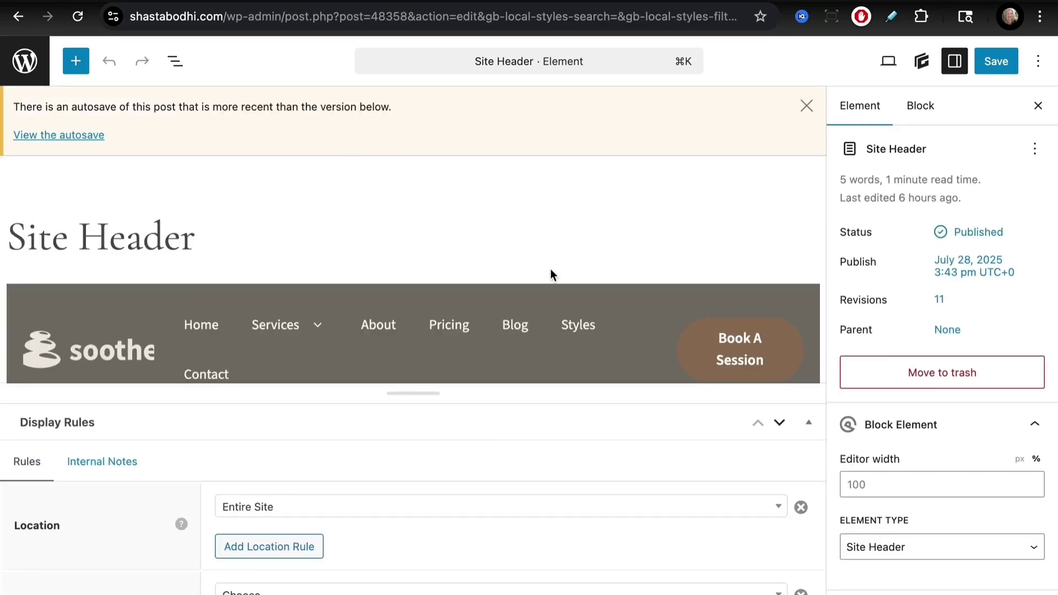
left_click(449, 304)
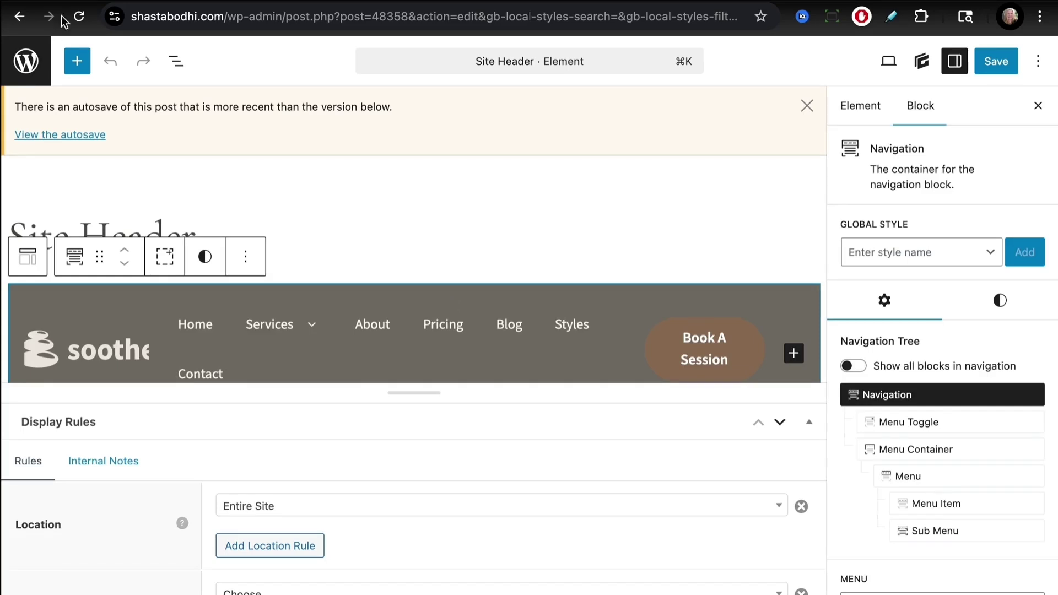
left_click(175, 60)
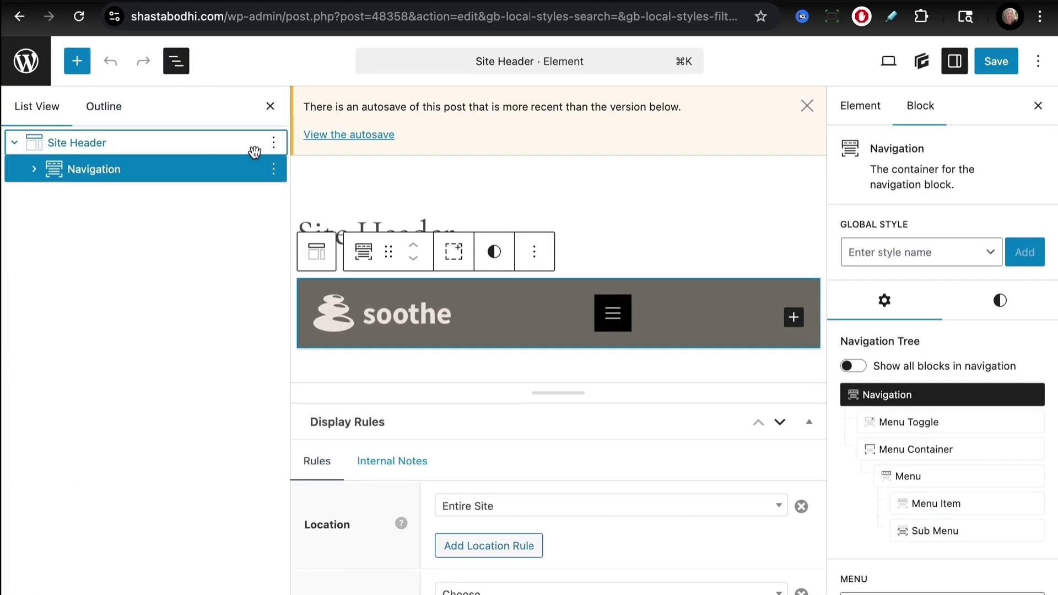
left_click(258, 147)
left_click(273, 145)
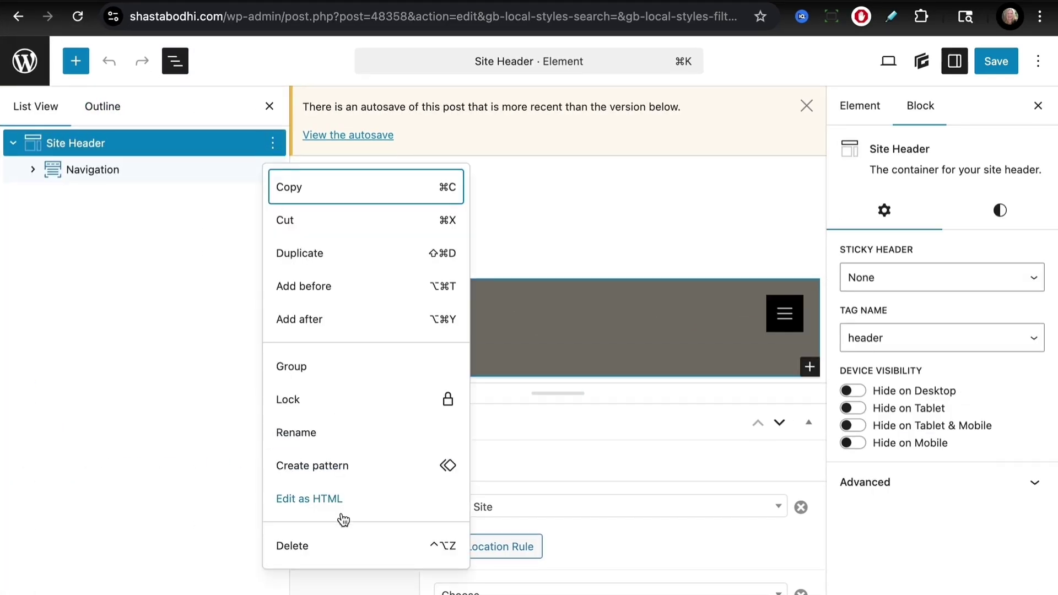
left_click(338, 553)
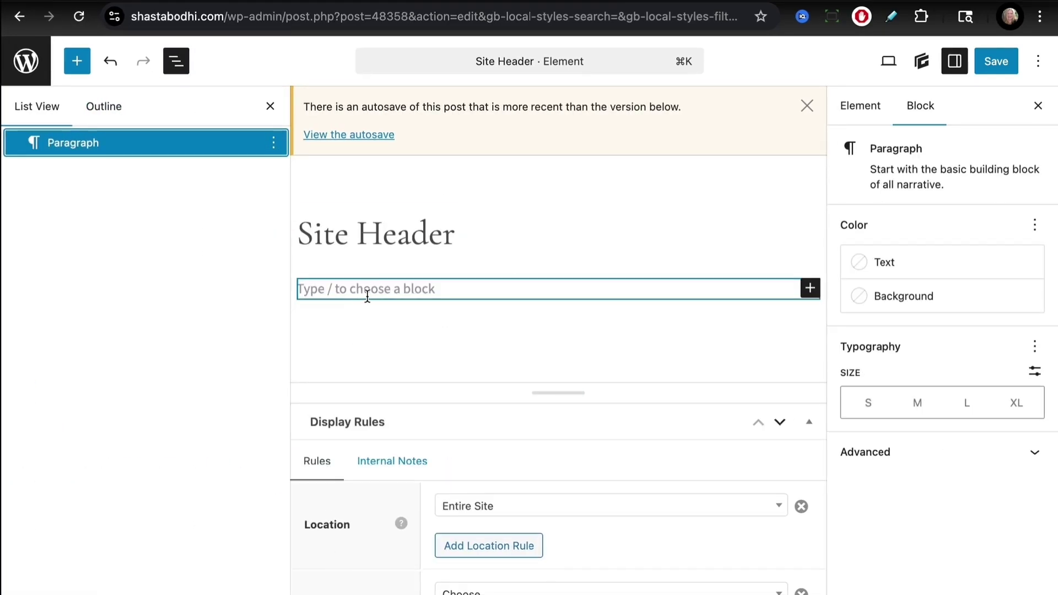
key("super+z")
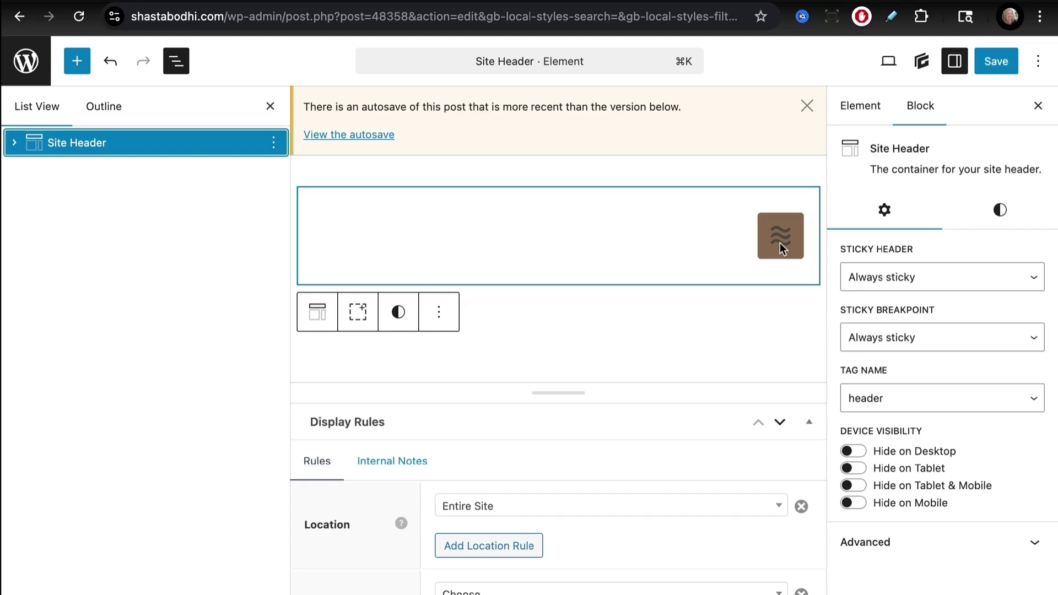
- Save the header element, visit the live site and open the homepage's overlay menu
left_click(995, 62)
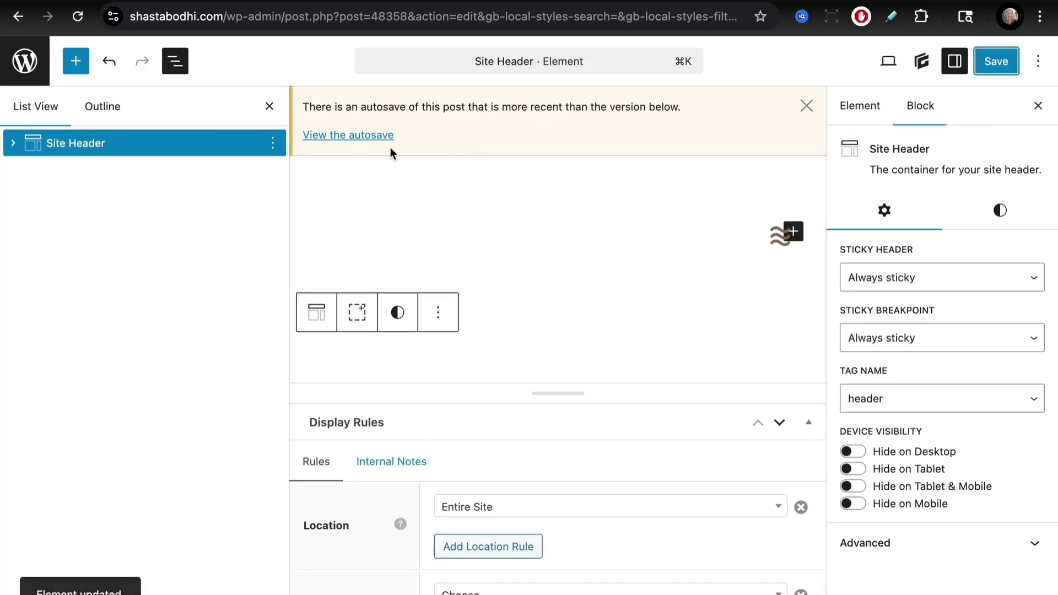
left_click(33, 73)
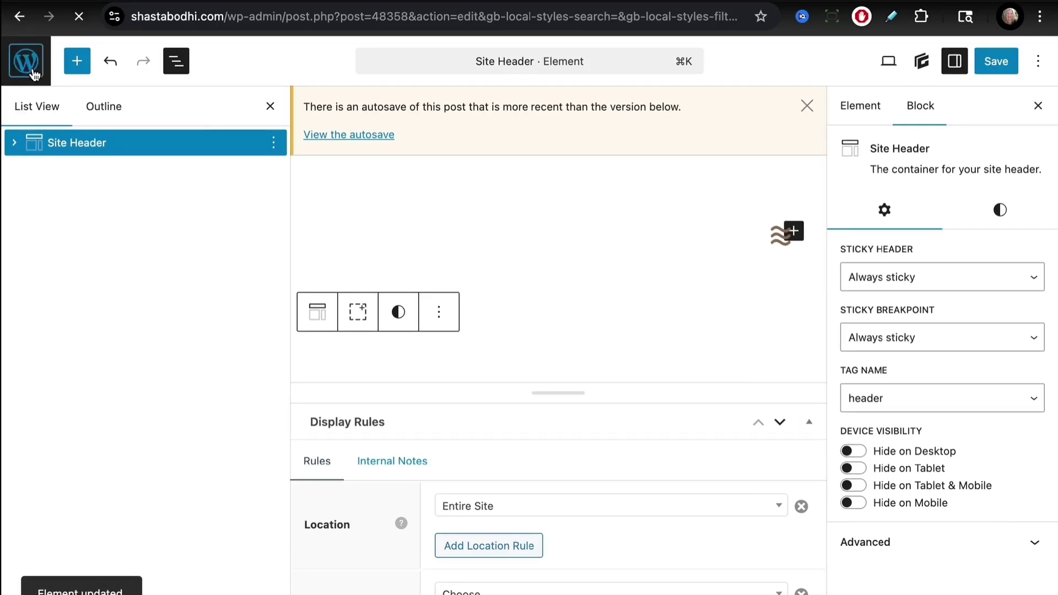
mouse_move(65, 65)
left_click(65, 83)
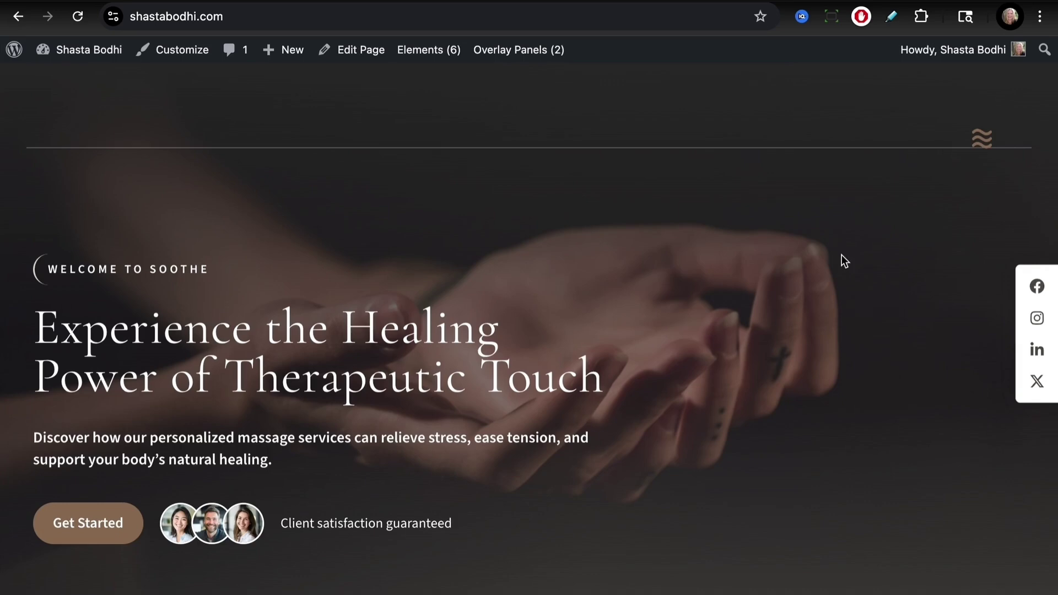
left_click(987, 142)
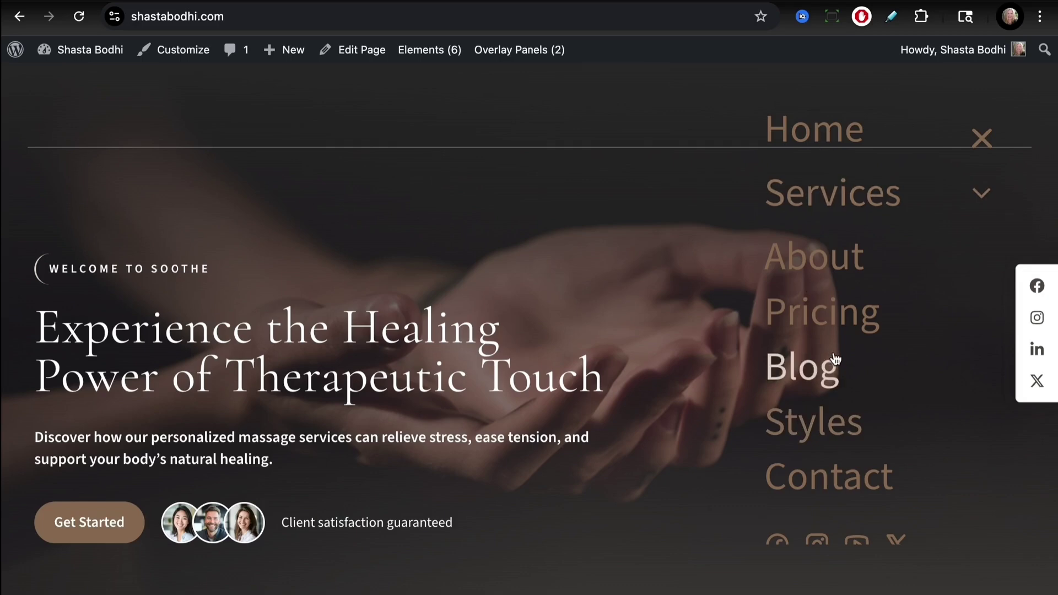
scroll(837, 361, "down", 4)
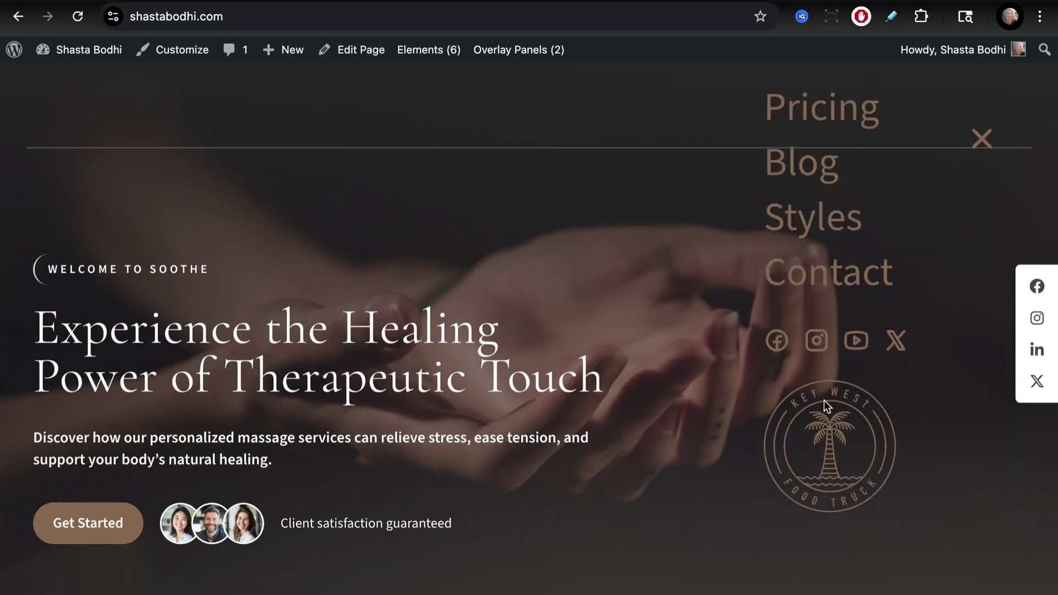
scroll(828, 433, "up", 4)
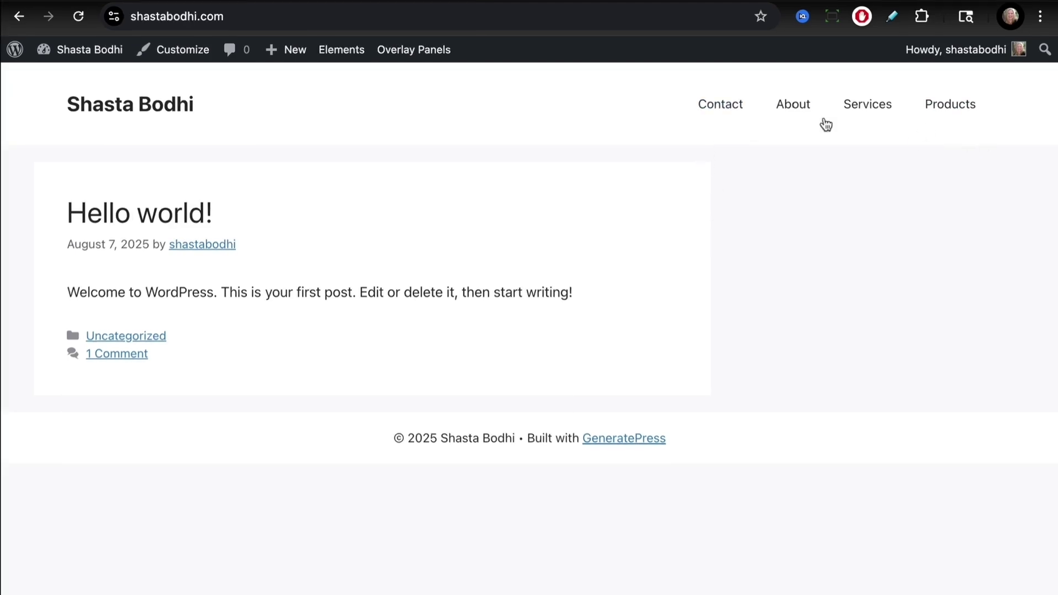
- Open the Menus page to view Menu 1's Home, About, Contact, Products and Services items
mouse_move(85, 51)
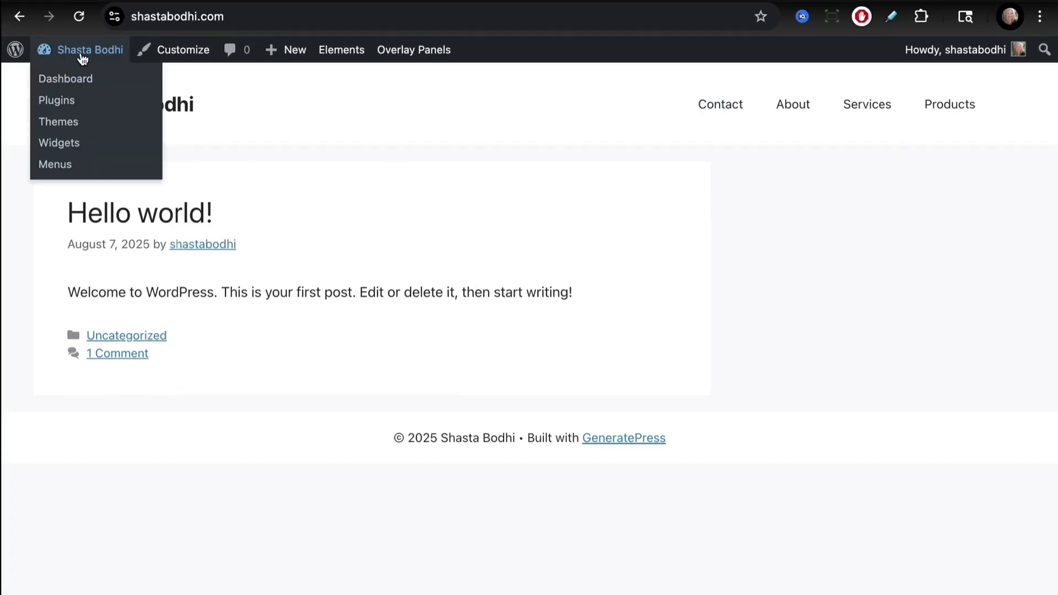
left_click(65, 168)
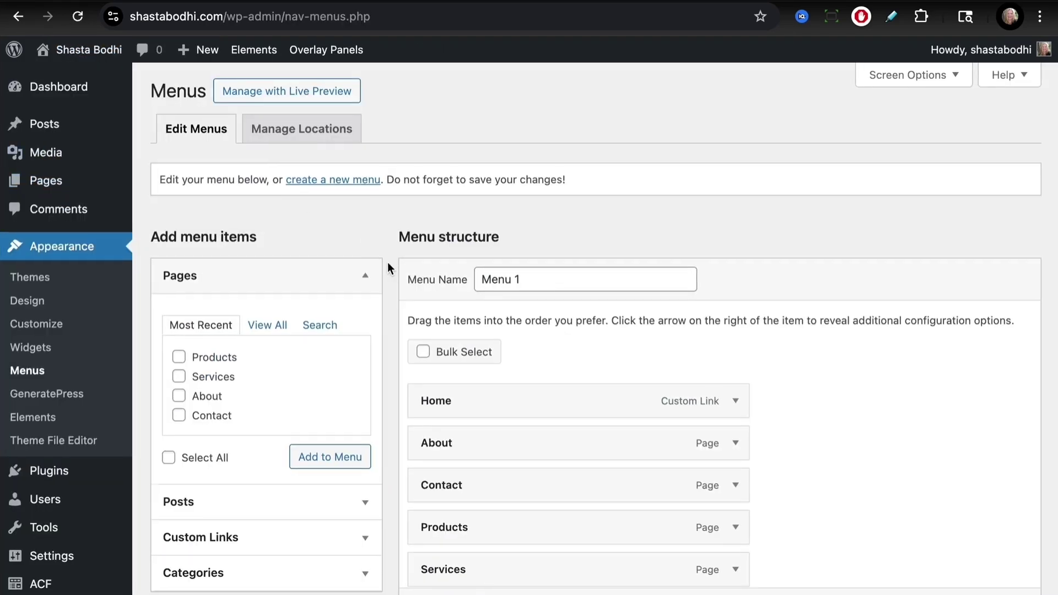
scroll(388, 262, "down", 3)
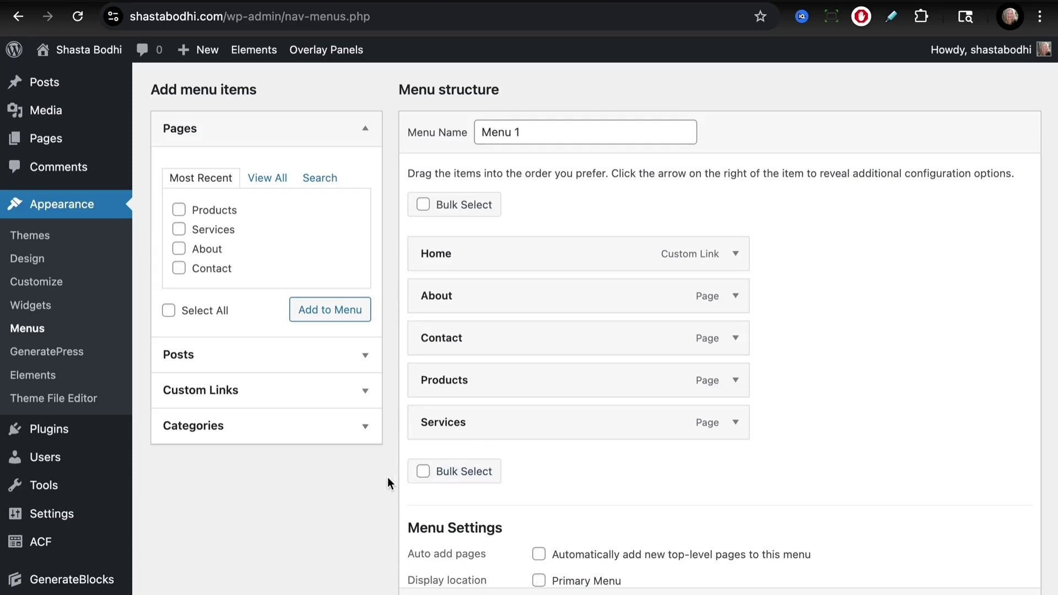
- Create a new Block element under Elements and title it 'site header'
left_click(47, 379)
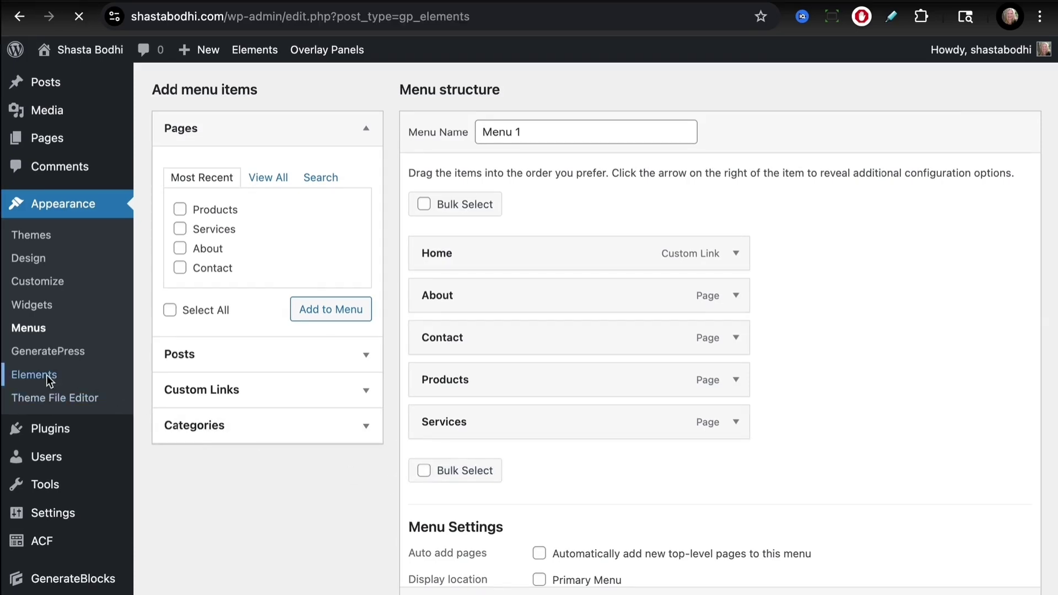
left_click(285, 126)
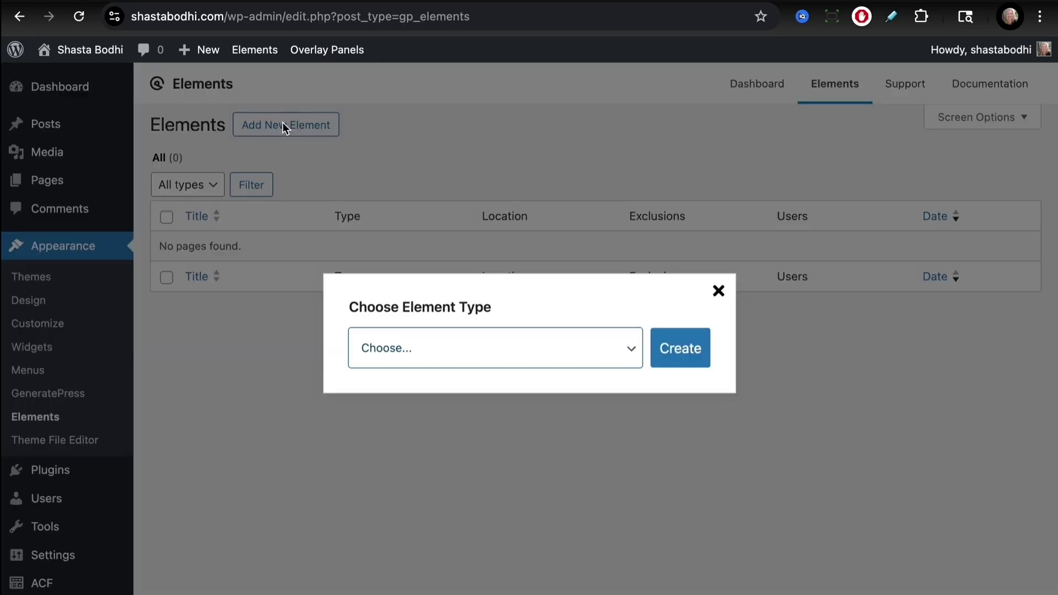
left_click(490, 358)
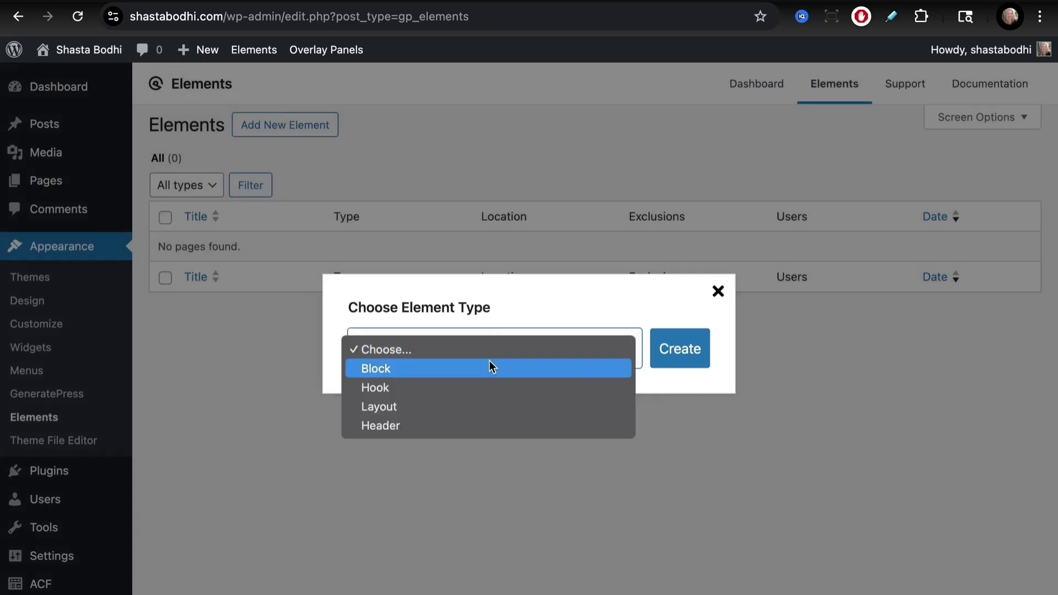
left_click(491, 366)
left_click(683, 355)
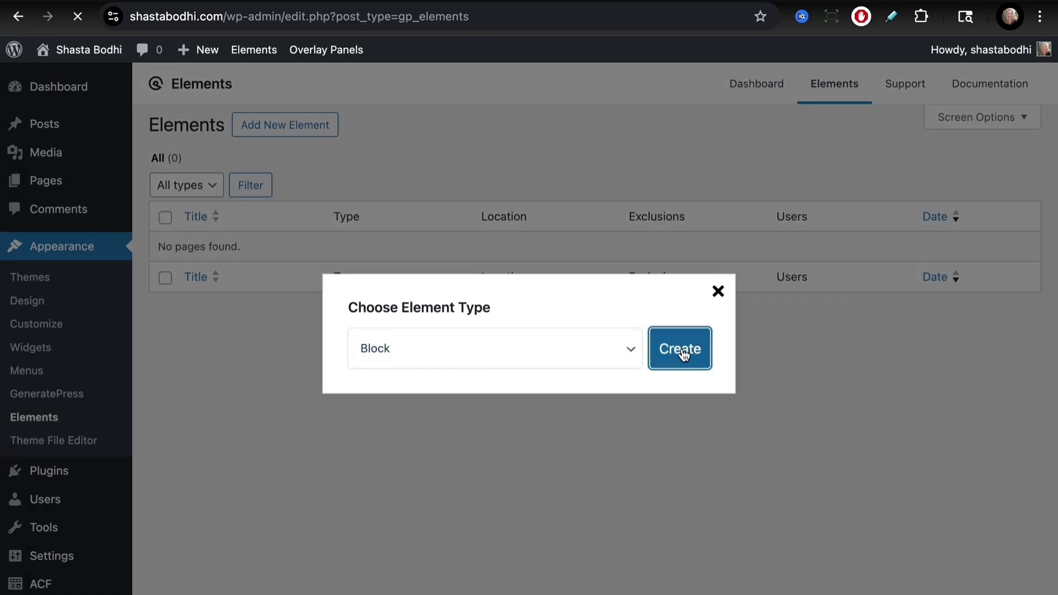
type("si")
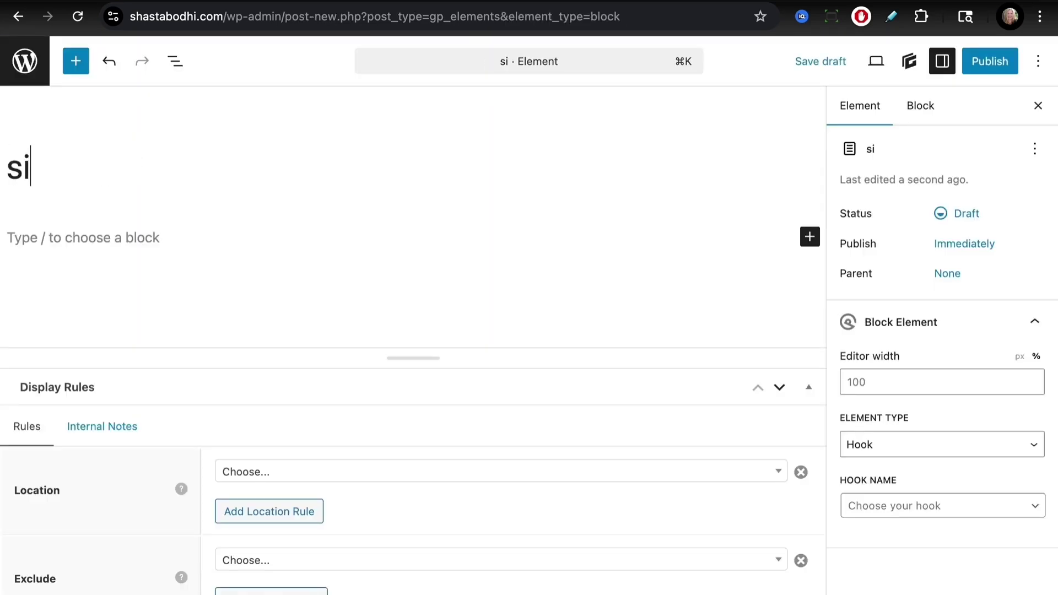
type("te header")
left_click(208, 241)
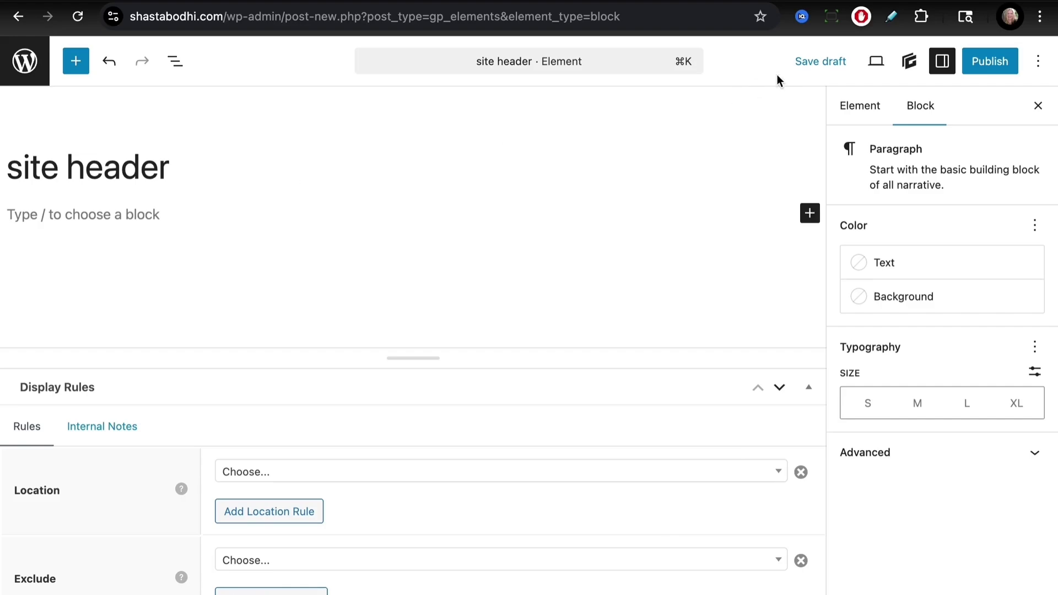
- Insert the Pro Header pattern from the GenerateBlocks Pattern Library
left_click(910, 64)
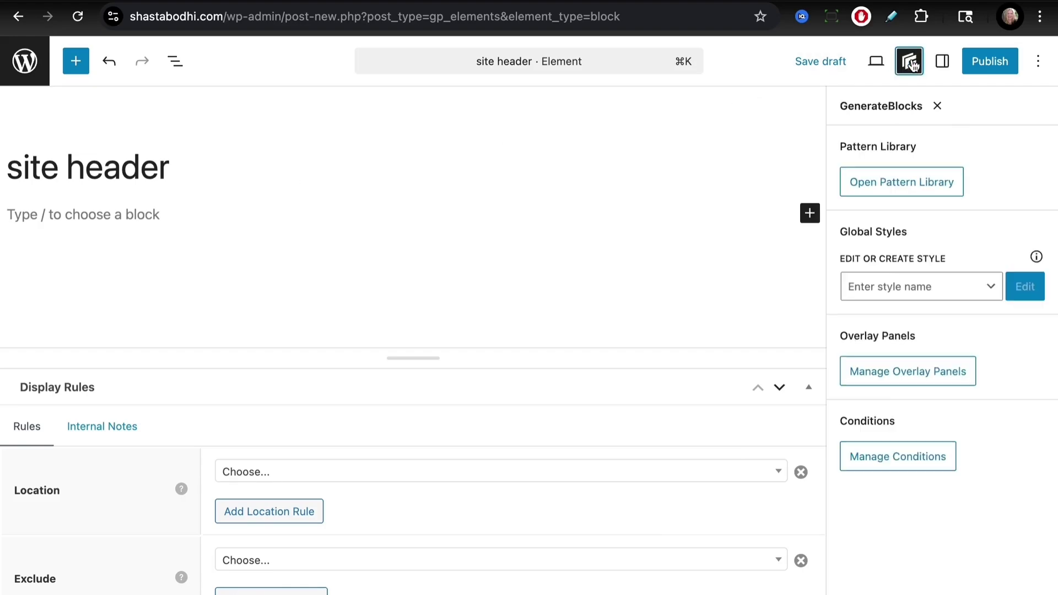
left_click(887, 181)
scroll(464, 413, "down", 5)
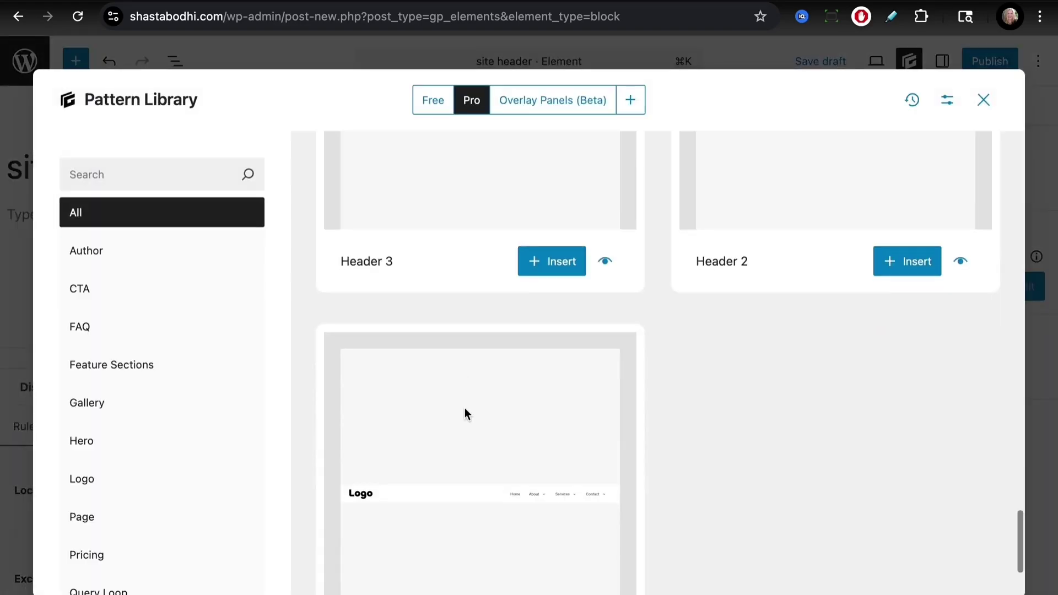
scroll(464, 414, "down", 4)
left_click(551, 457)
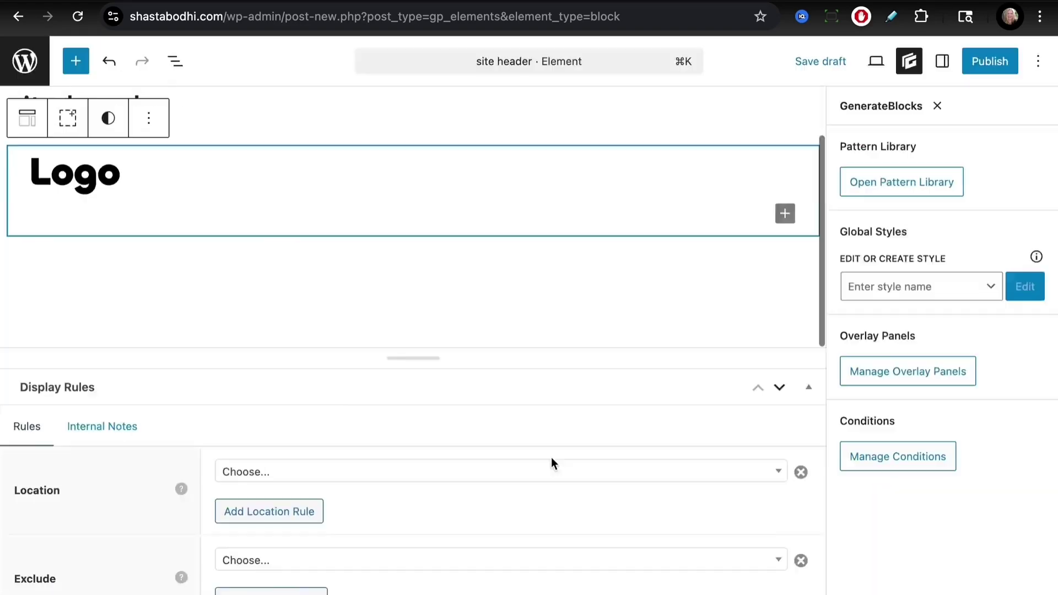
- Delete the Logo block from the Navigation inside Site Header using List View
left_click(176, 62)
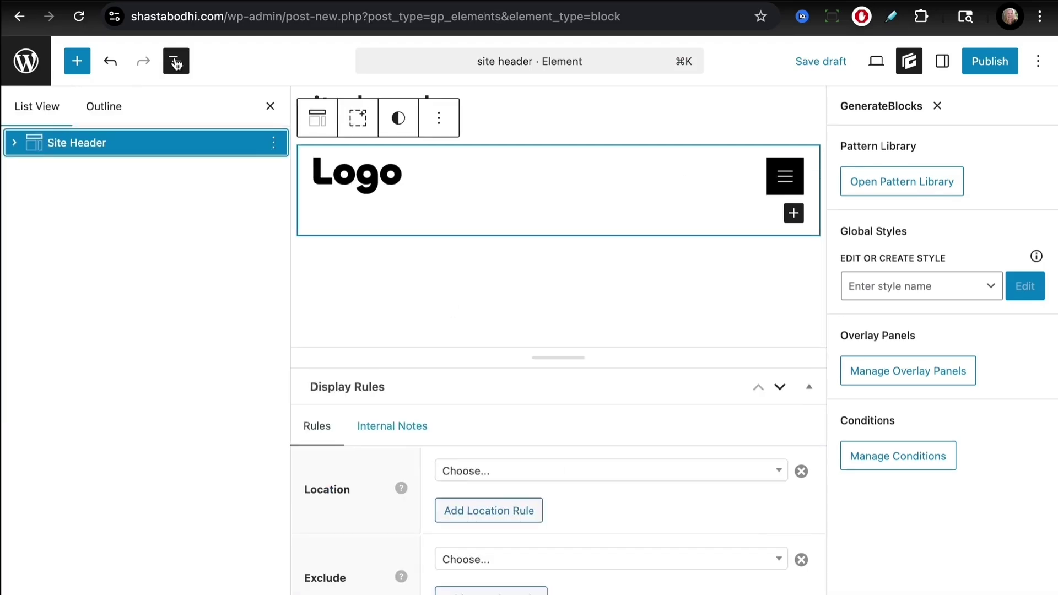
left_click(14, 144)
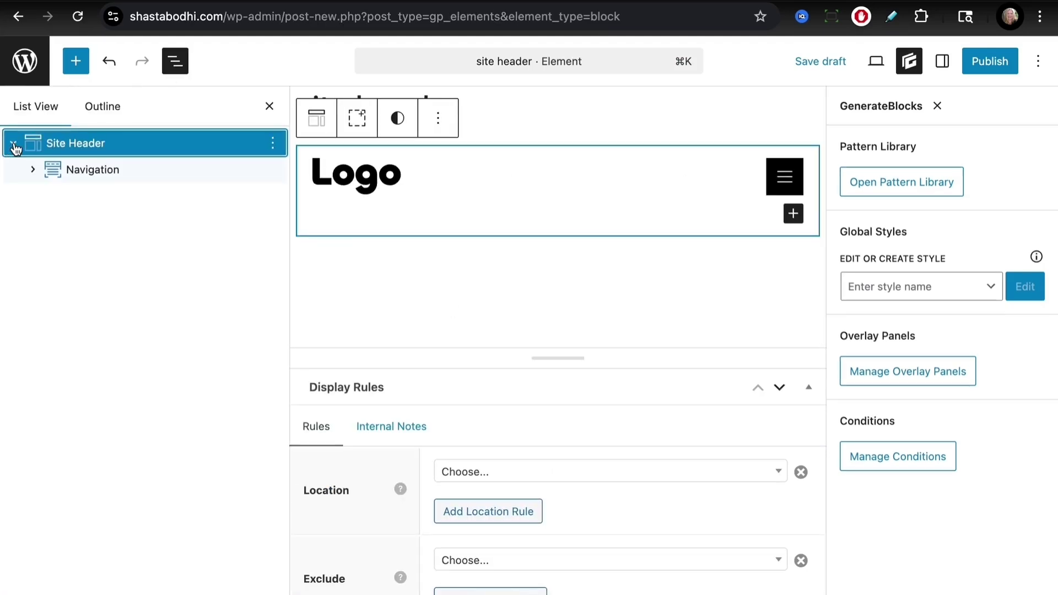
left_click(33, 170)
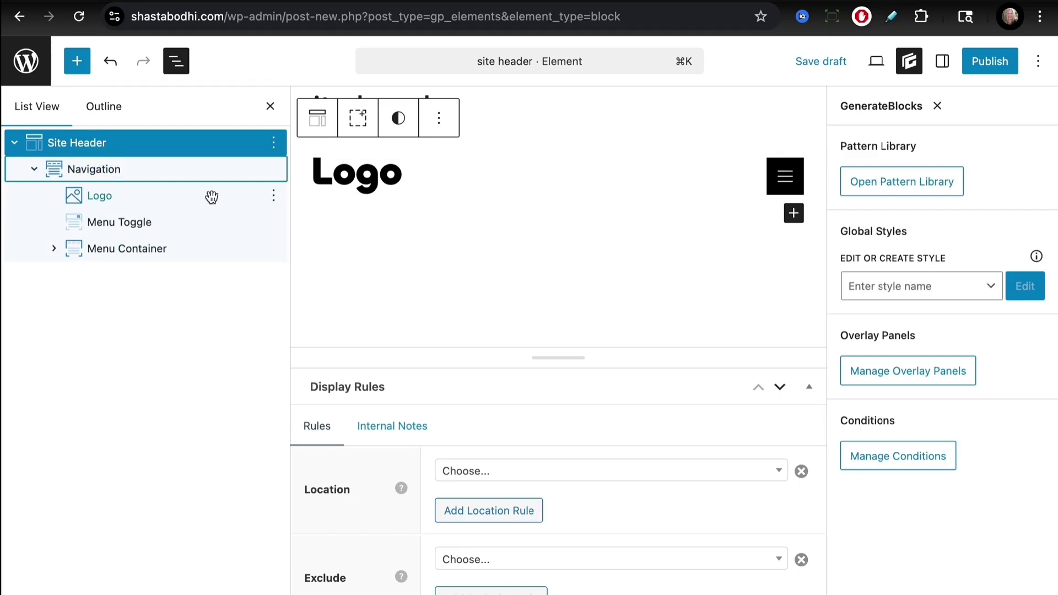
left_click(273, 196)
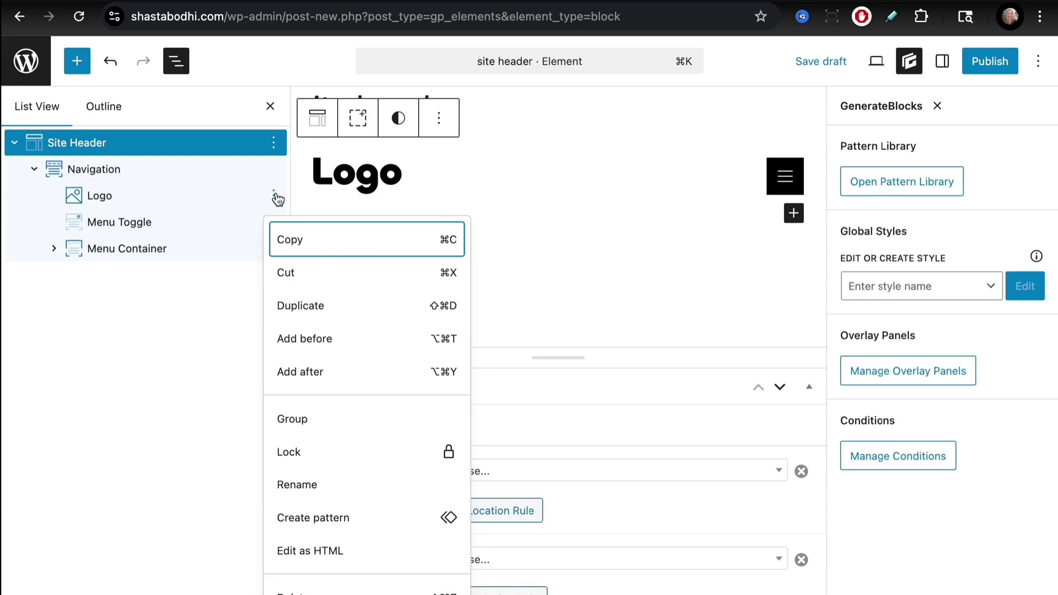
left_click(311, 591)
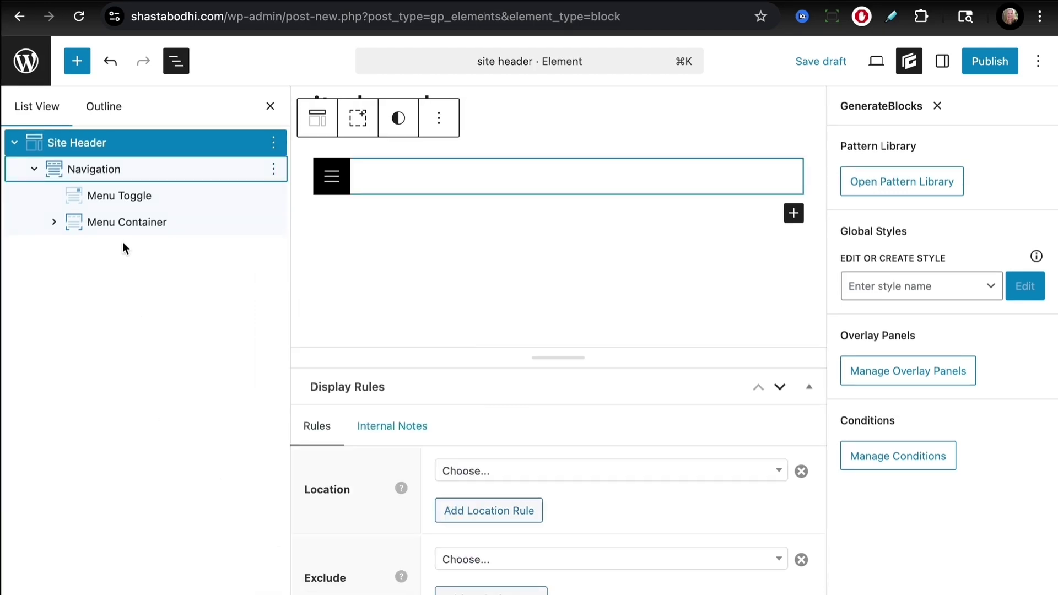
left_click(112, 141)
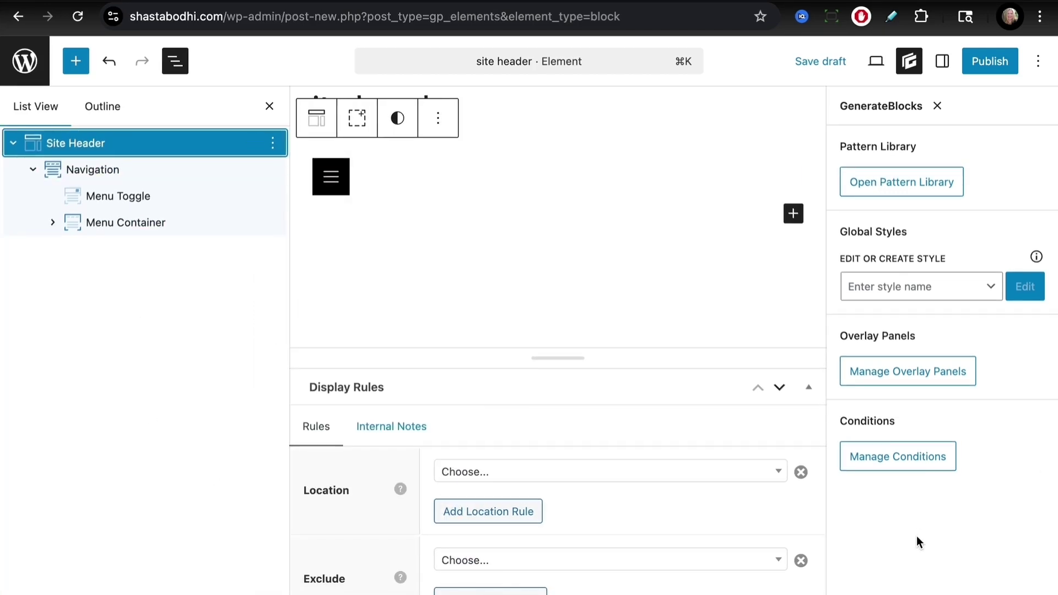
- Set the Site Header's Sticky Header option to Always sticky
left_click(942, 61)
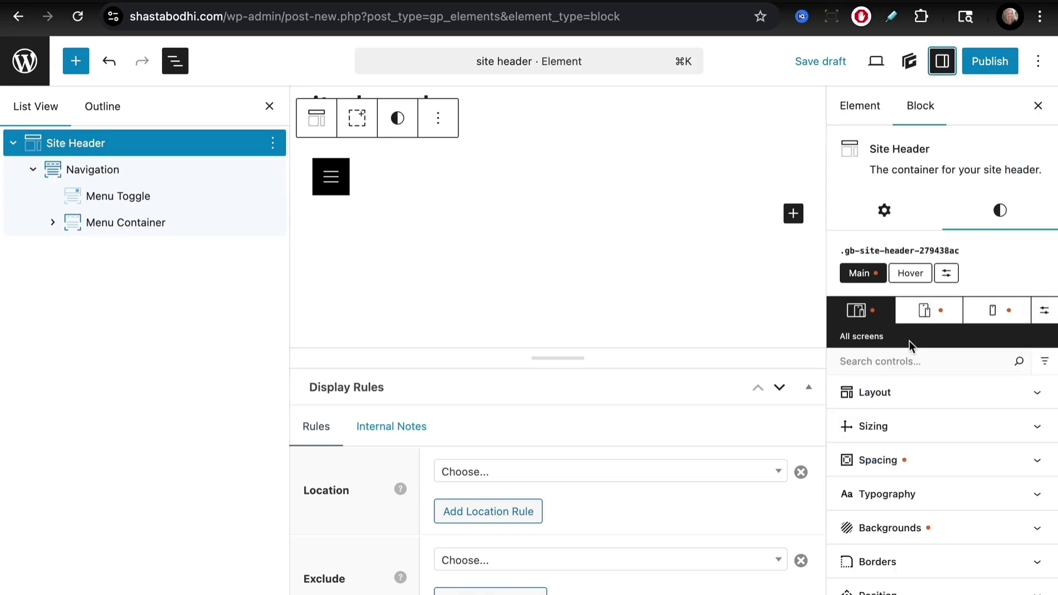
left_click(884, 210)
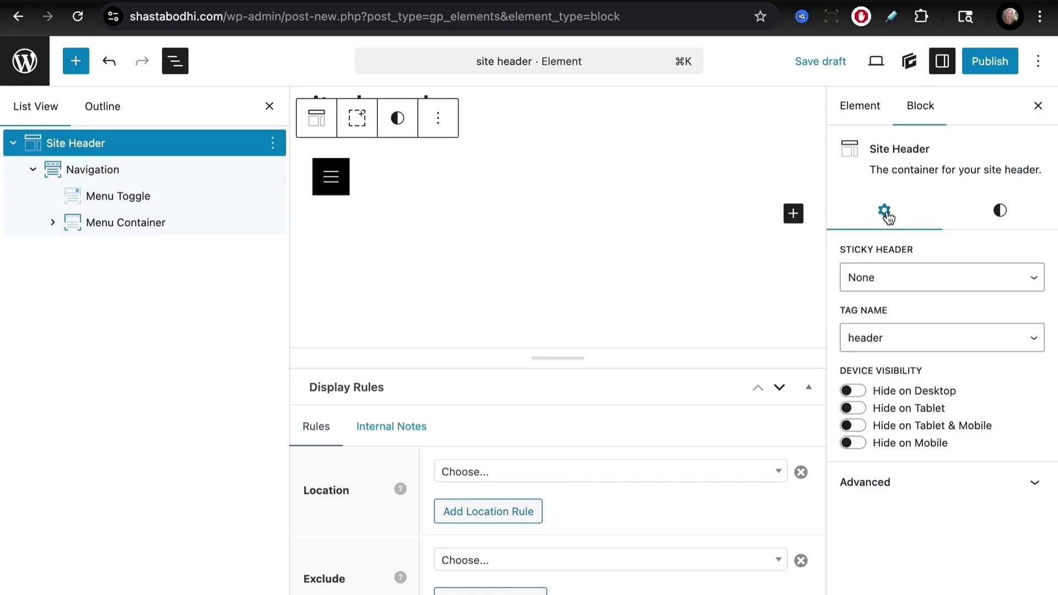
left_click(878, 283)
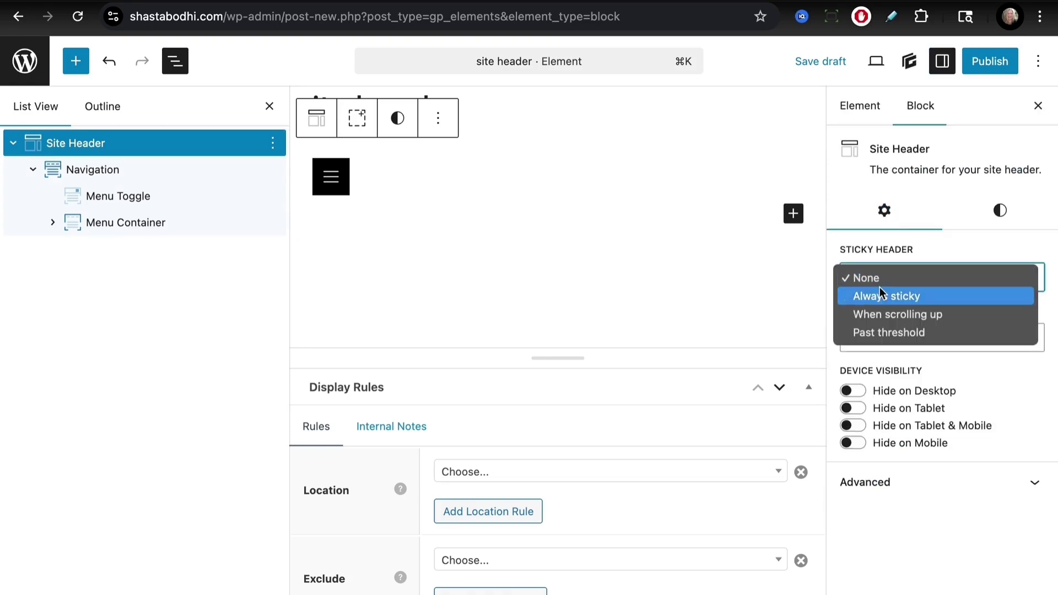
left_click(882, 296)
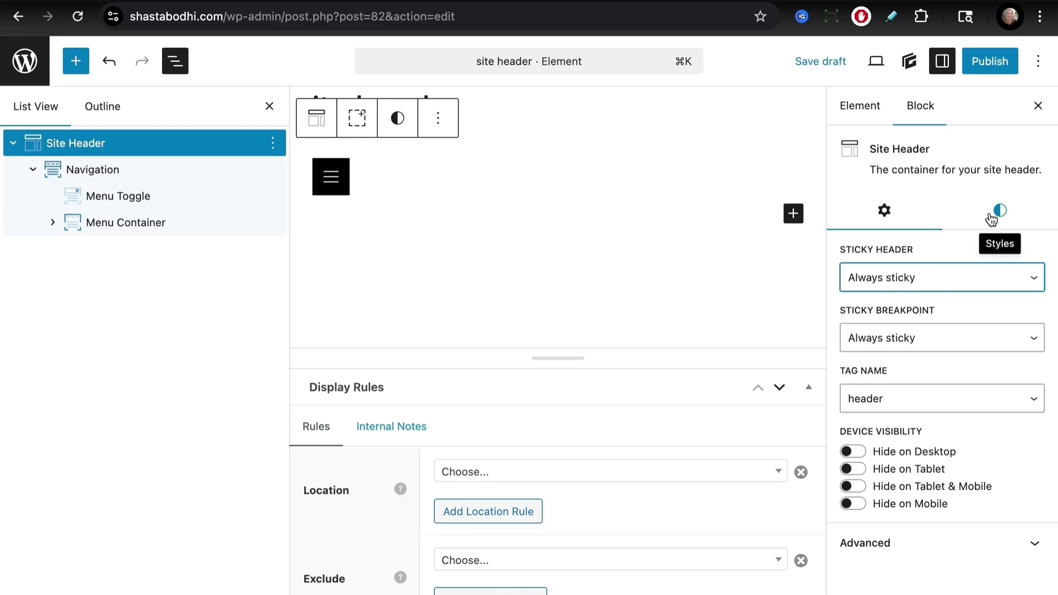
- Give the Site Header Flex display with Justify Content set to end
left_click(992, 220)
left_click(911, 452)
left_click(909, 489)
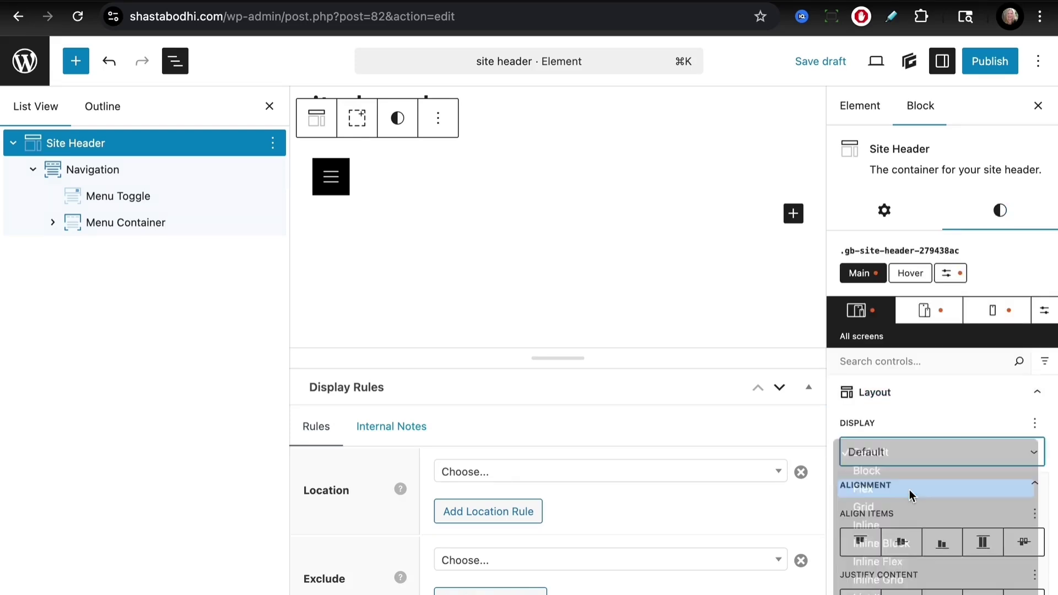
left_click(941, 592)
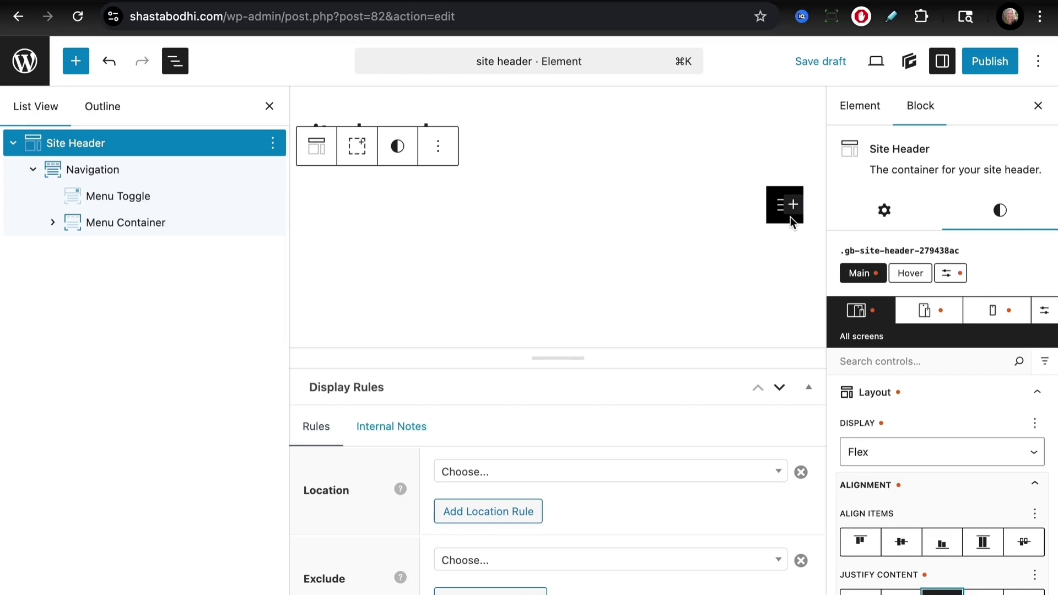
- Change the Navigation block's Mobile Breakpoint from 769 to 10000 px
left_click(78, 173)
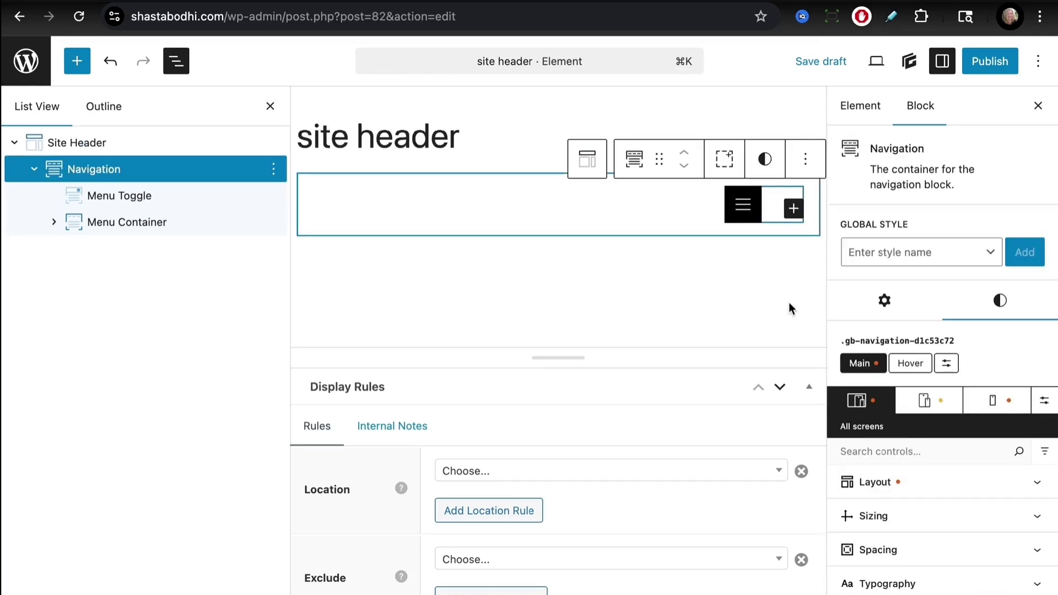
left_click(883, 302)
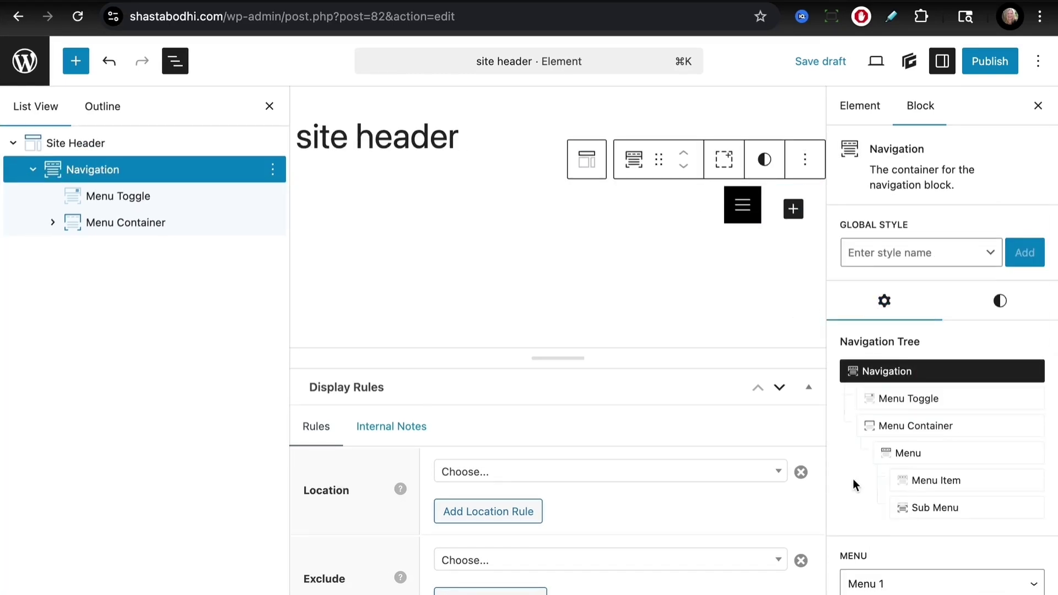
scroll(853, 479, "down", 5)
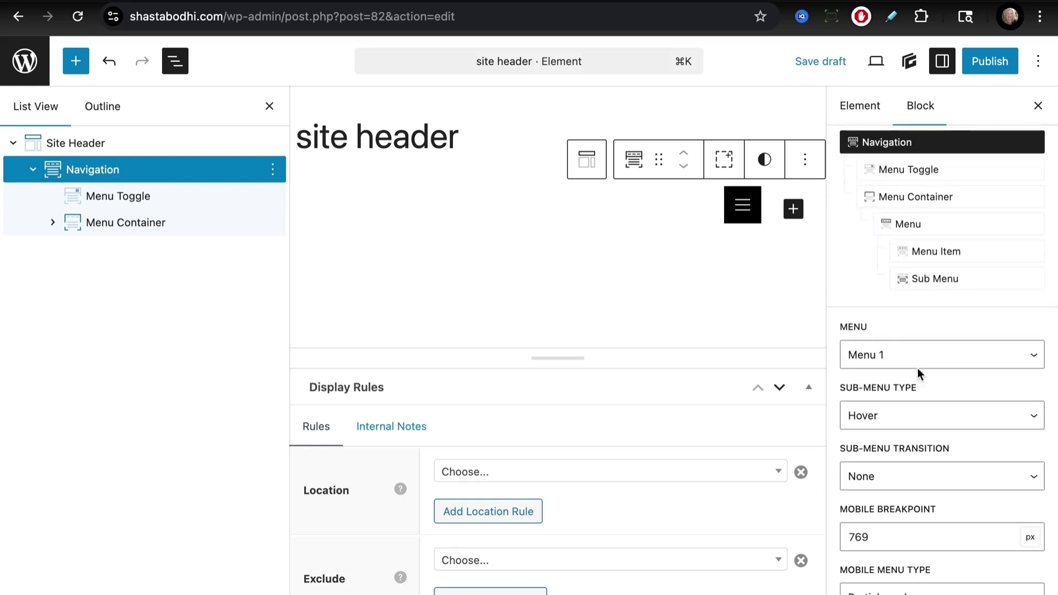
left_click_drag(878, 538, 839, 534)
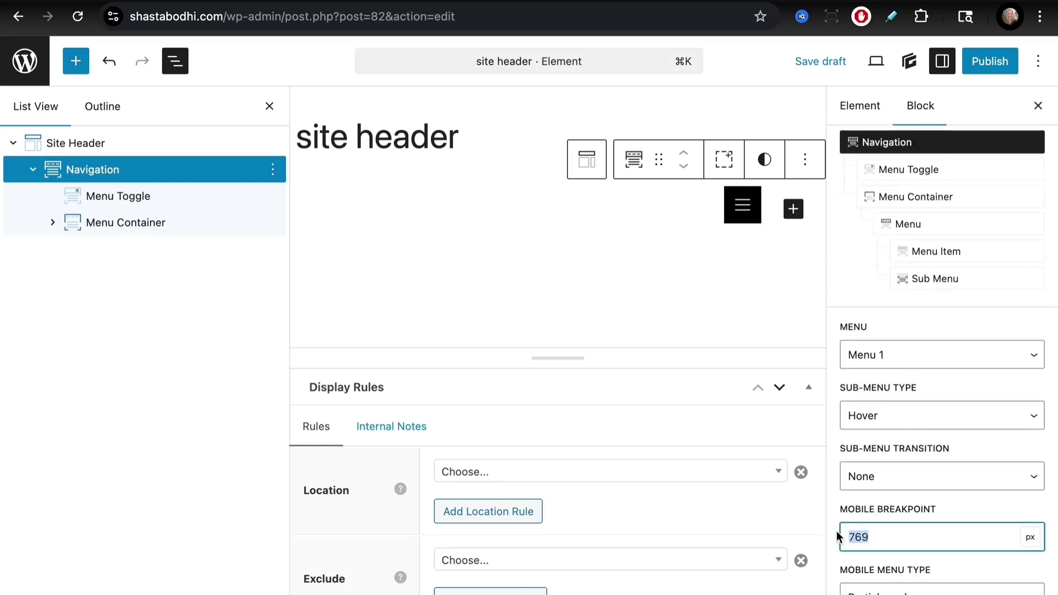
type("10000")
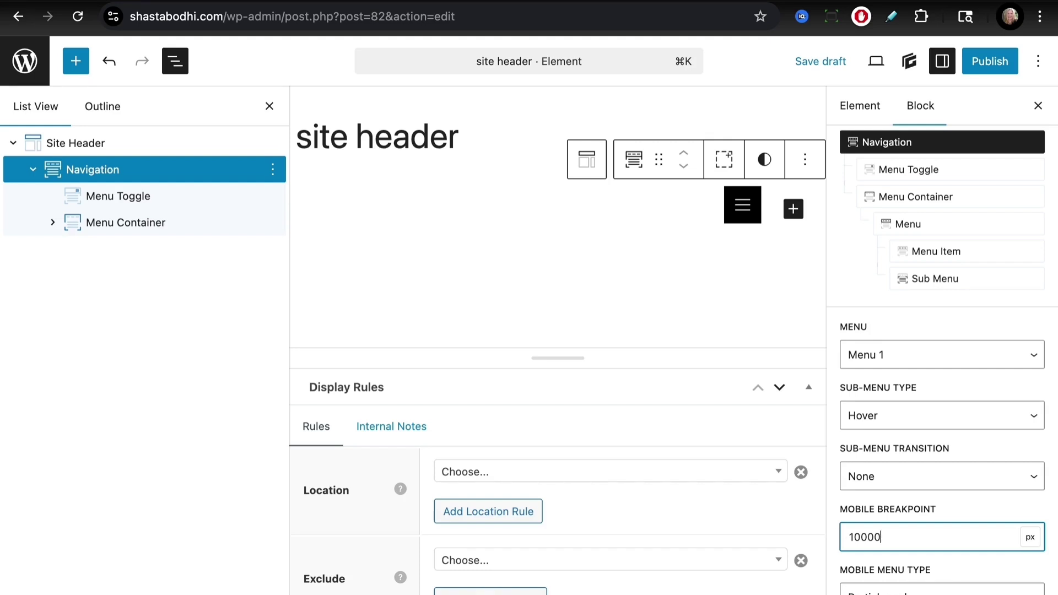
- Commit the mobile breakpoint, then give the Menu Toggle a black background with its hamburger icon shown by itself
left_click(751, 233)
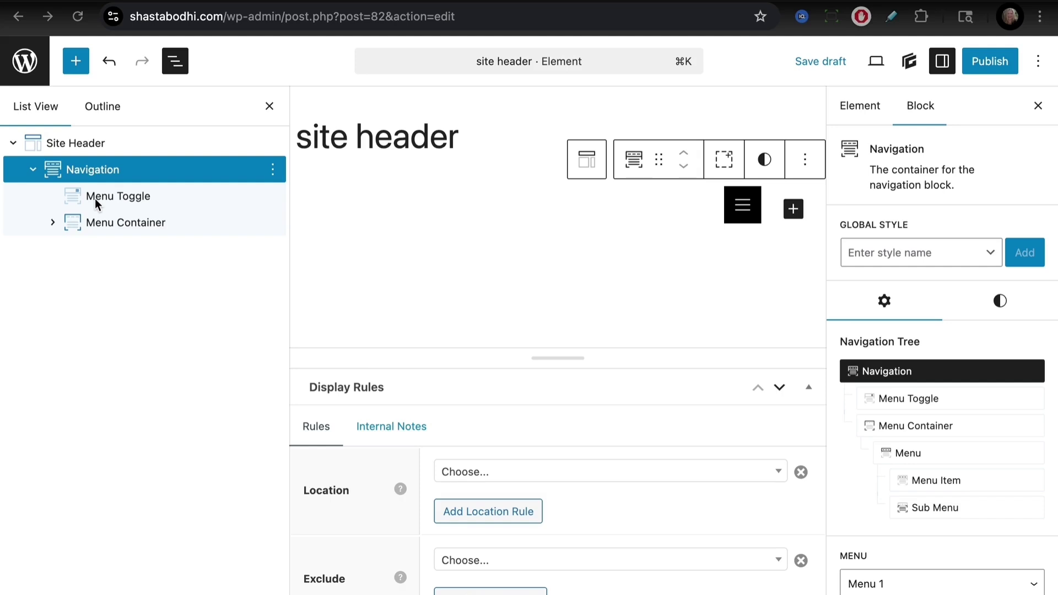
left_click(114, 194)
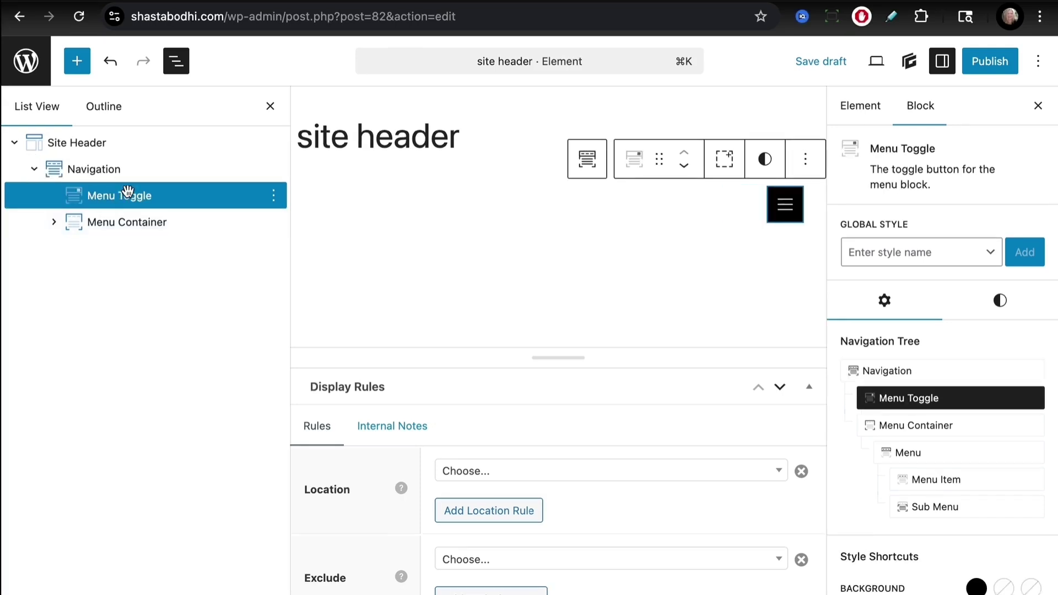
scroll(915, 368, "down", 5)
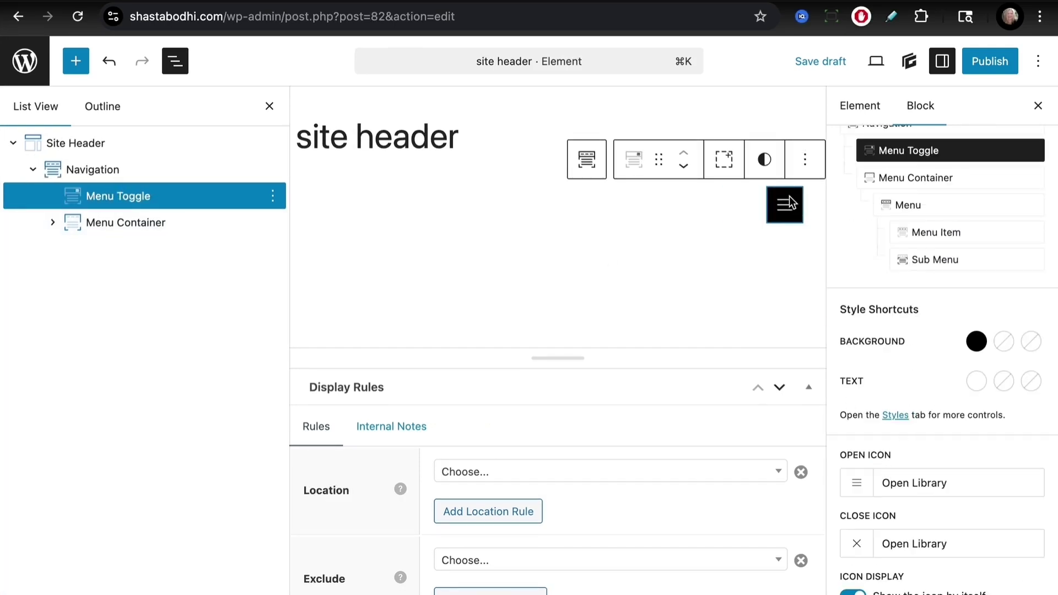
scroll(930, 436, "down", 2)
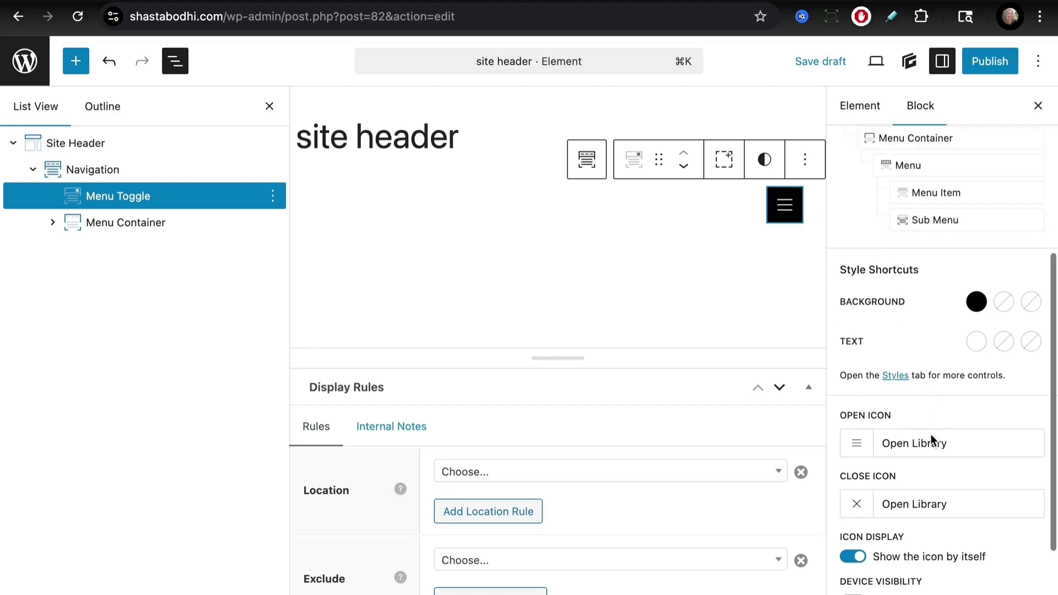
left_click(857, 395)
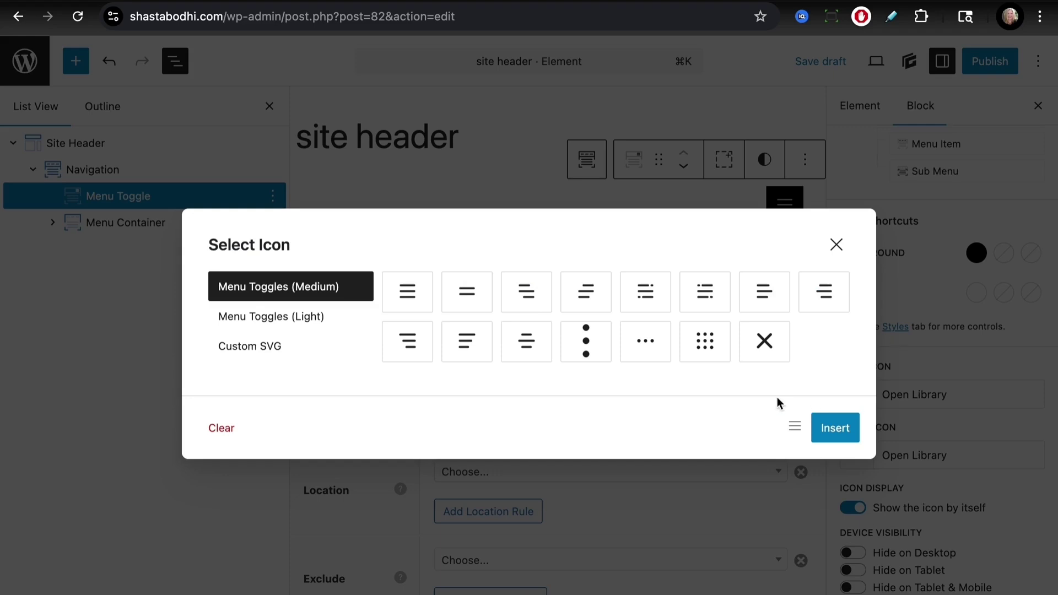
left_click(835, 244)
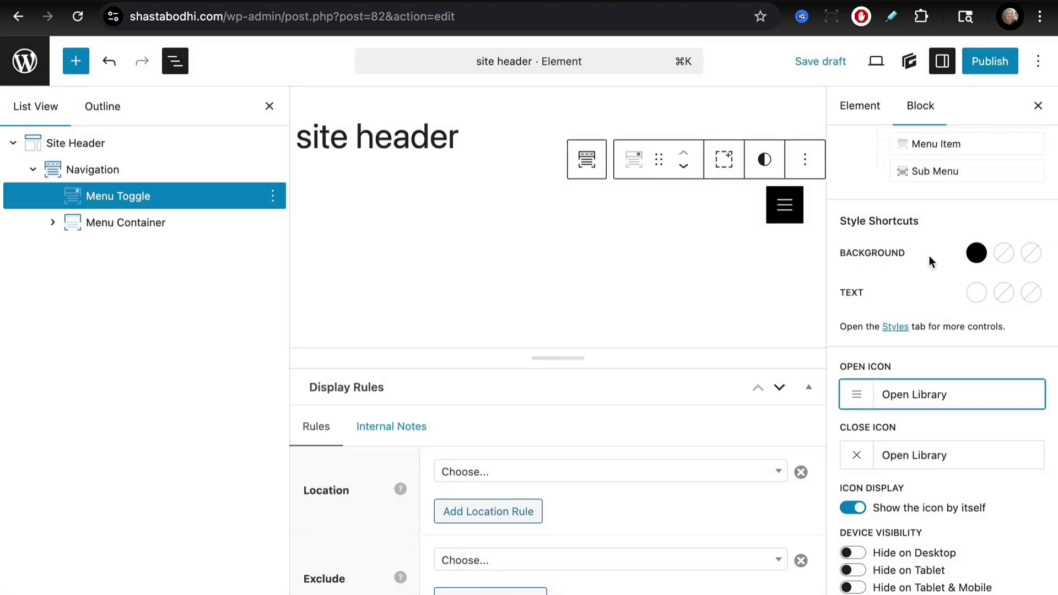
left_click(897, 252)
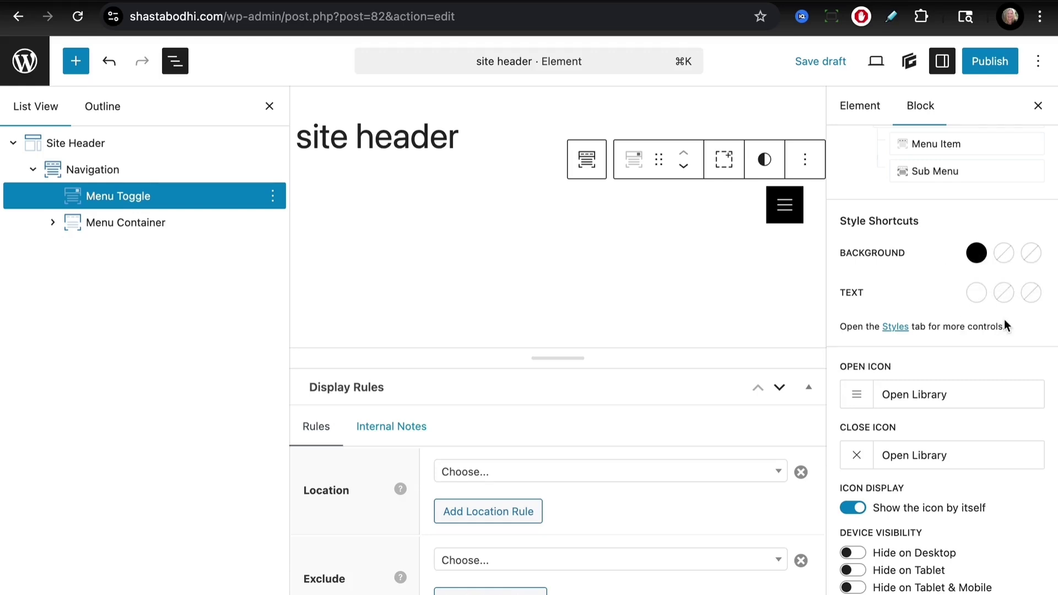
scroll(1004, 320, "up", 5)
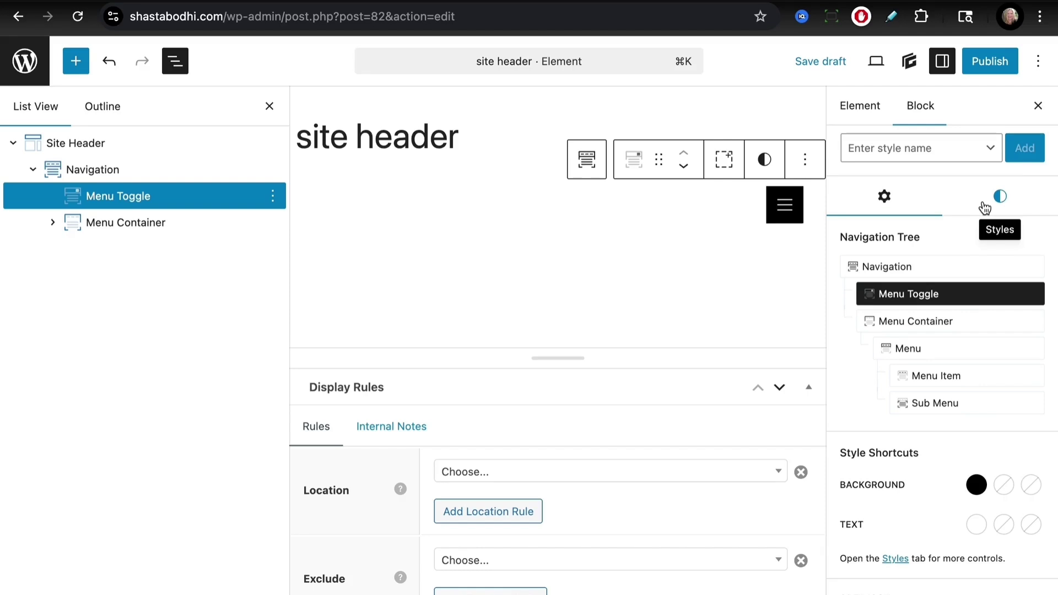
- Give the Menu Toggle a linked 4 px border radius on all corners
left_click(985, 208)
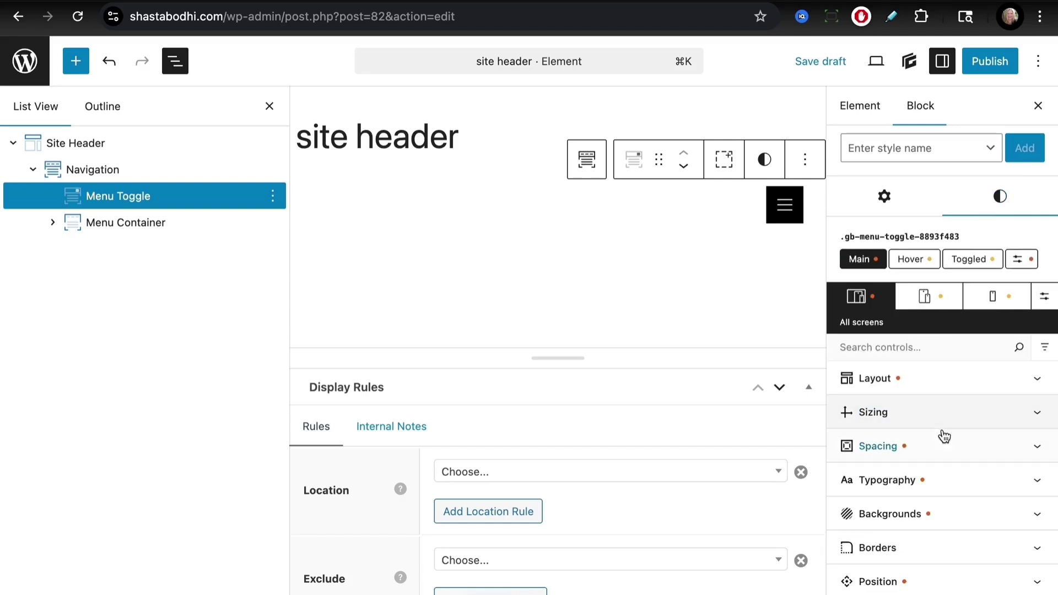
left_click(939, 549)
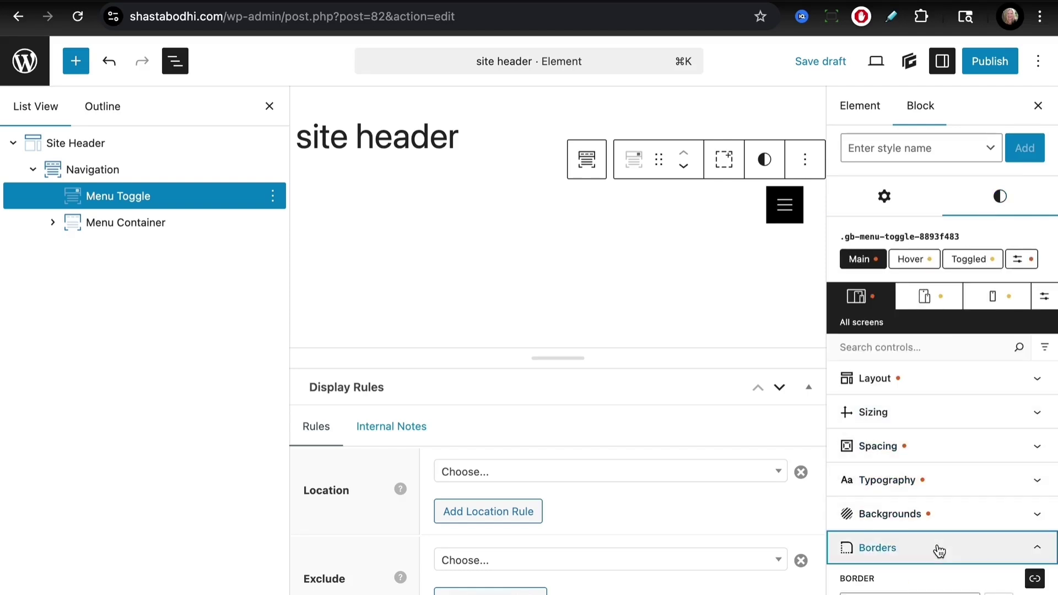
scroll(939, 549, "down", 5)
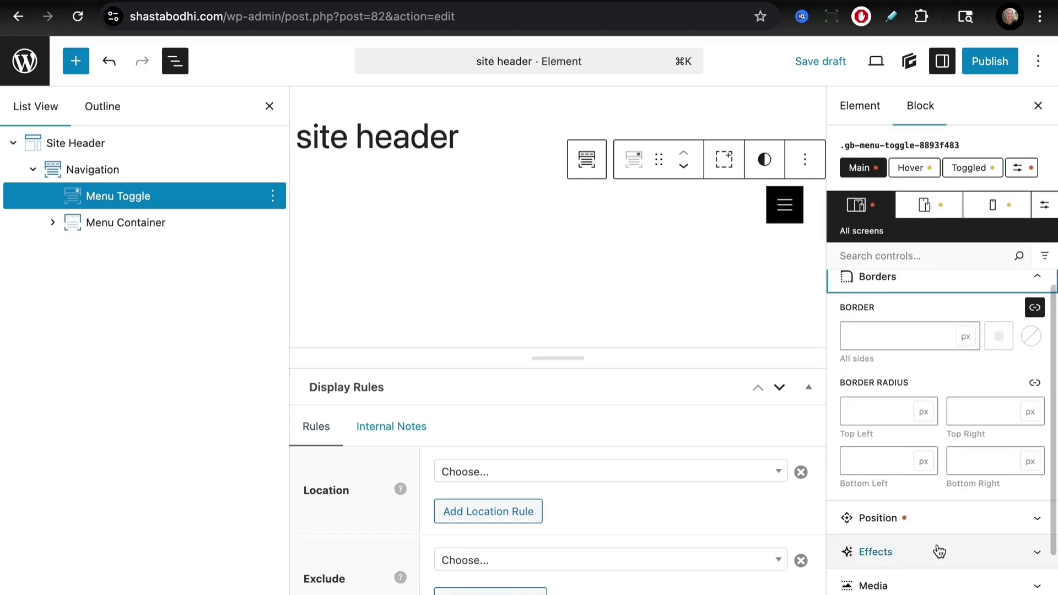
left_click(1035, 384)
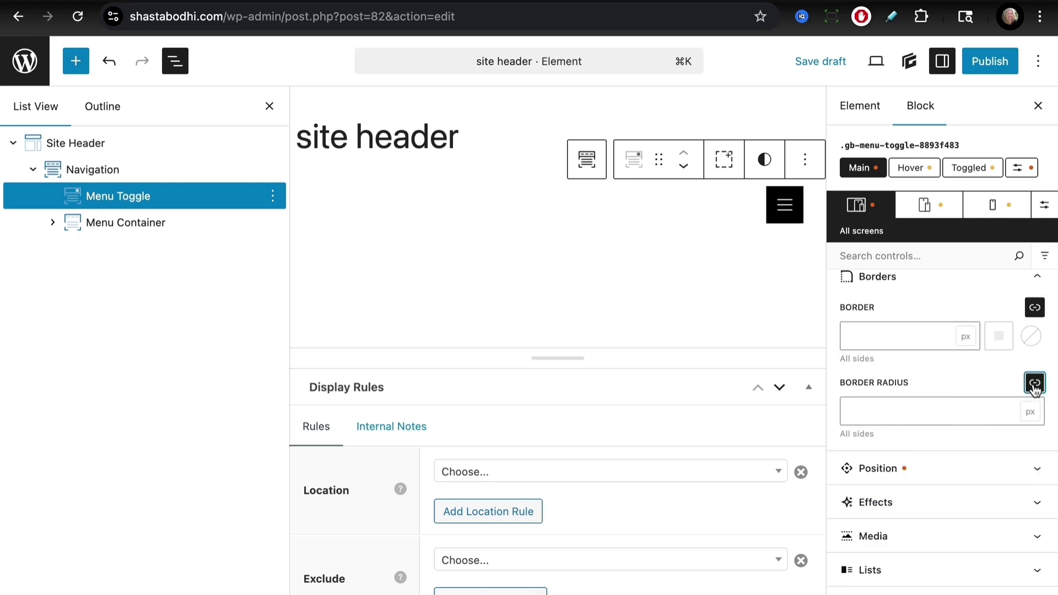
left_click(909, 418)
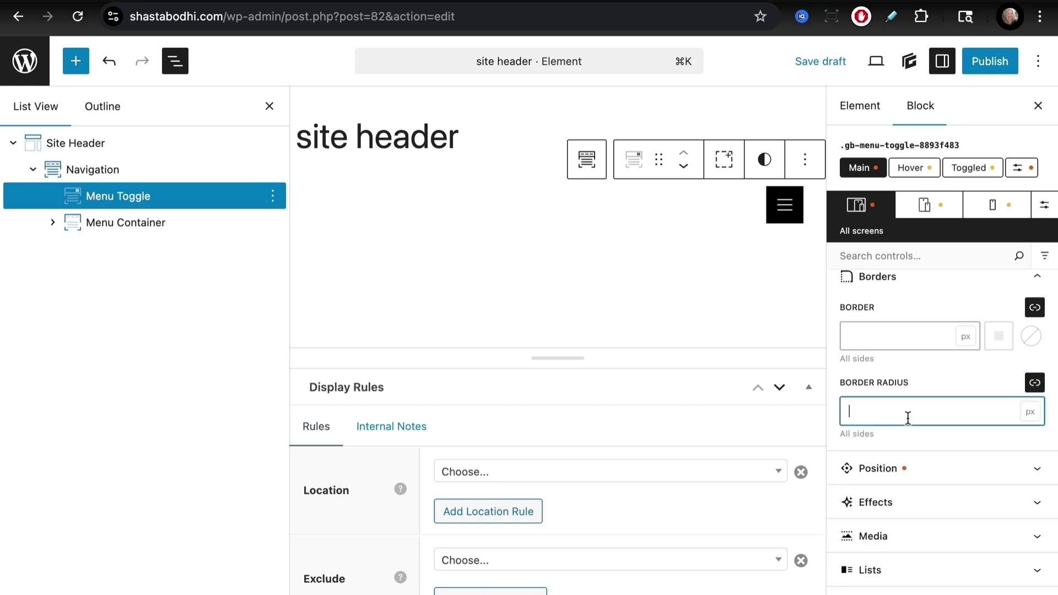
type("4")
left_click(909, 385)
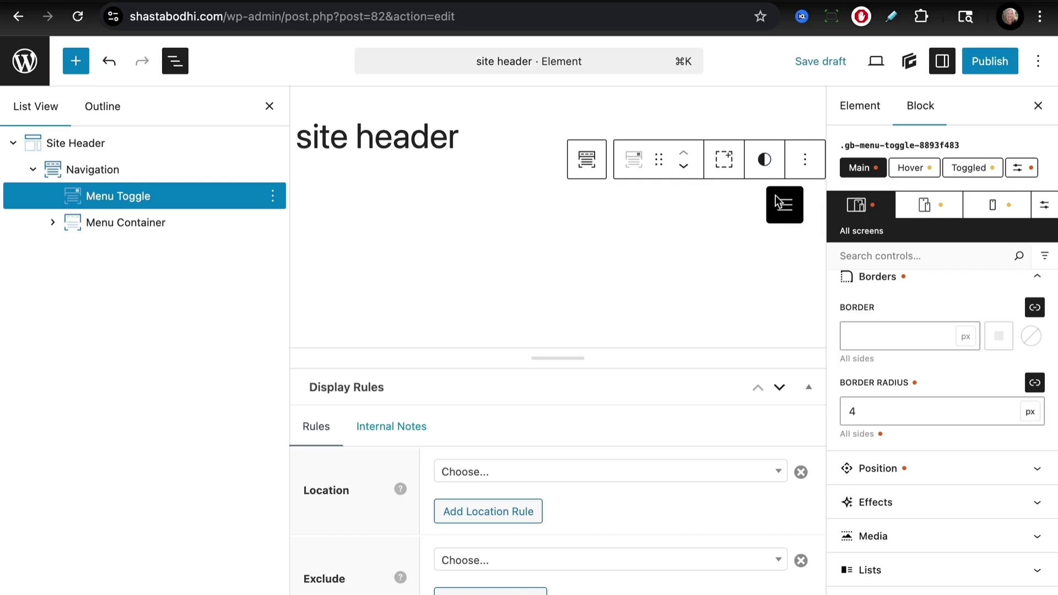
- Clear the Menu Toggle's existing z-index of 2 under Position
left_click(954, 473)
scroll(955, 469, "down", 3)
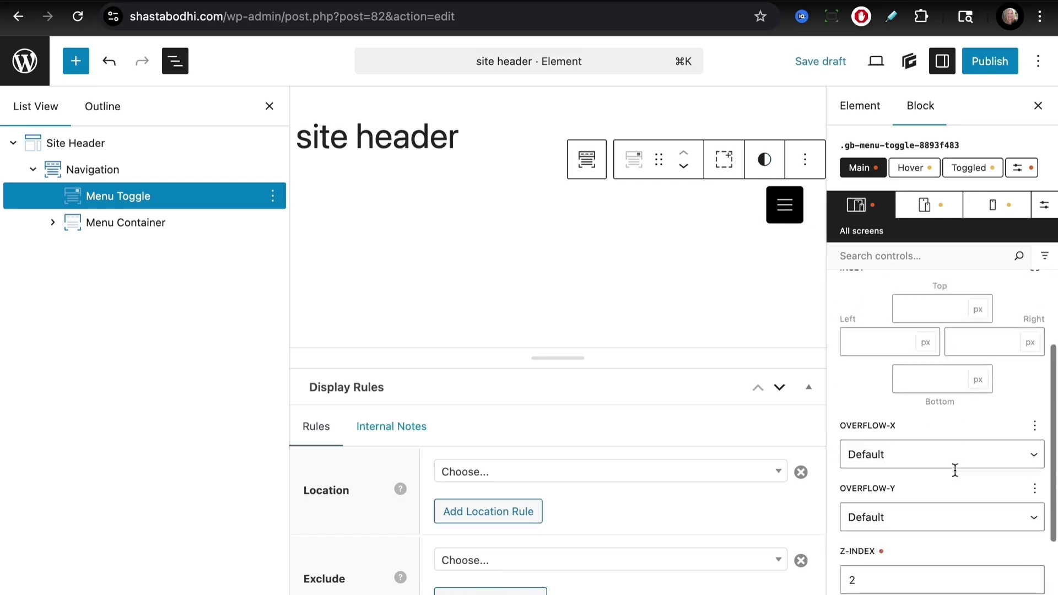
left_click(872, 491)
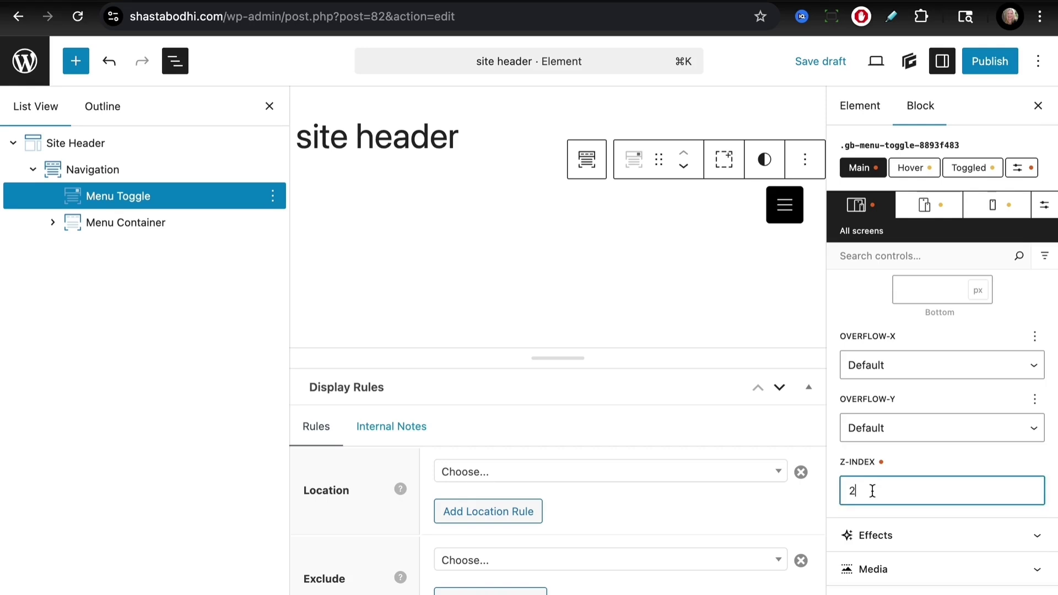
key("BackSpace")
- Enter a z-index of 1000, then select Menu Container and review its background and helper classes
type("1000")
left_click(126, 223)
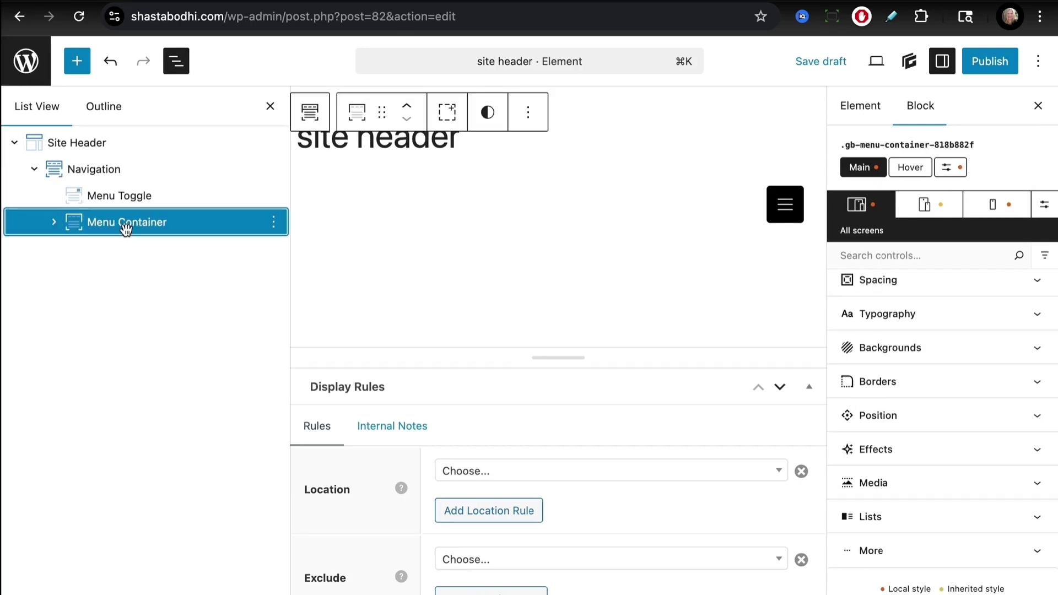
scroll(969, 325, "up", 1)
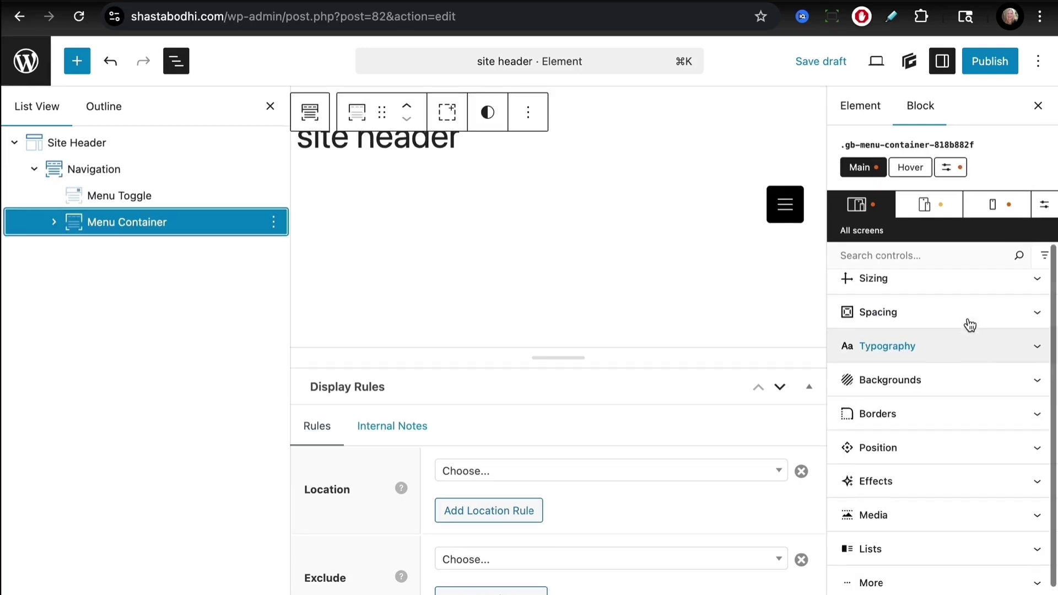
scroll(970, 325, "up", 5)
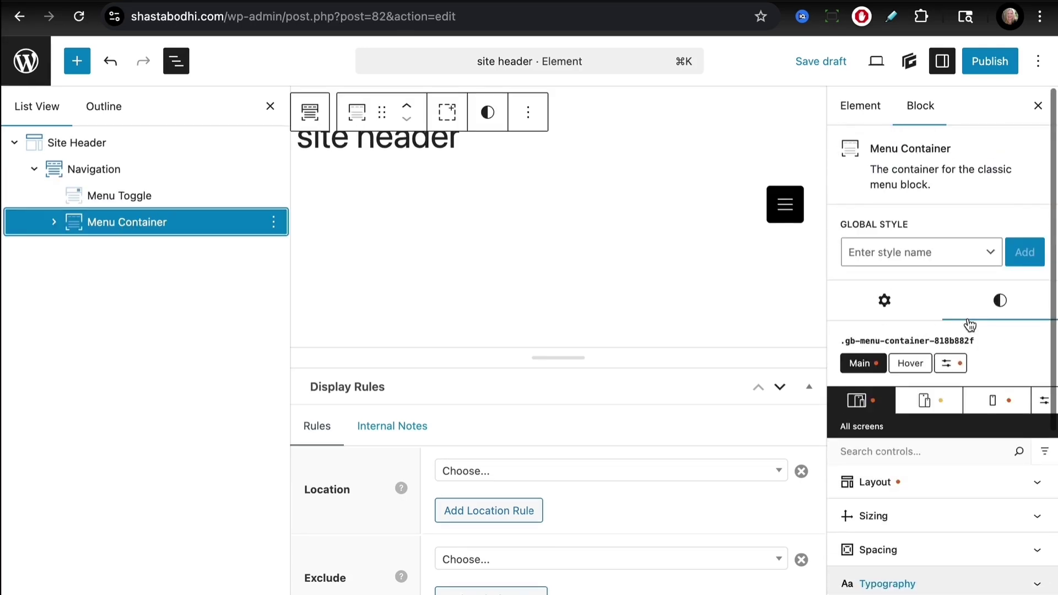
left_click(885, 301)
scroll(890, 397, "down", 4)
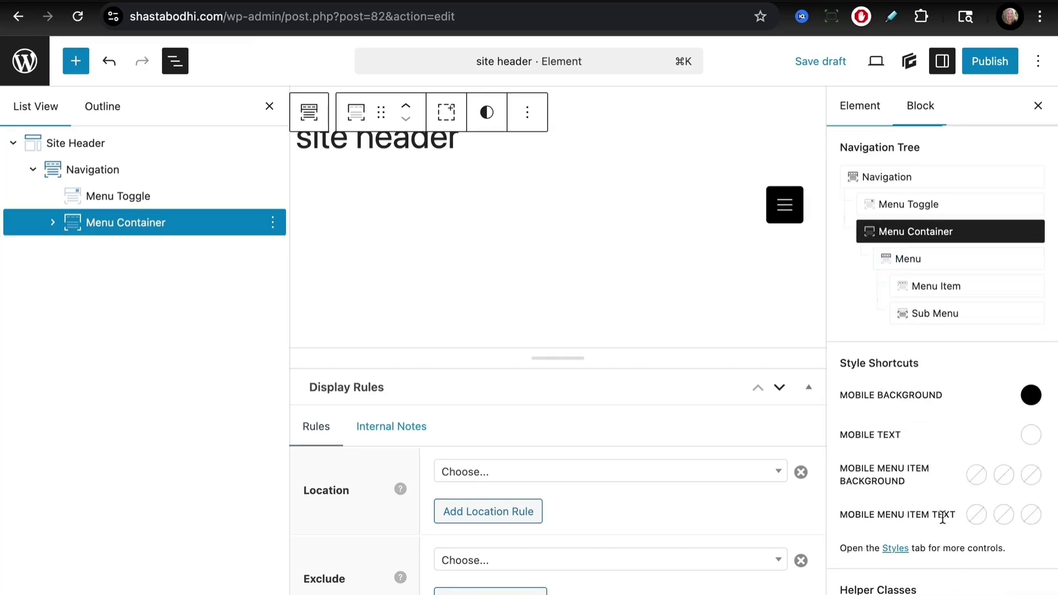
scroll(943, 518, "down", 4)
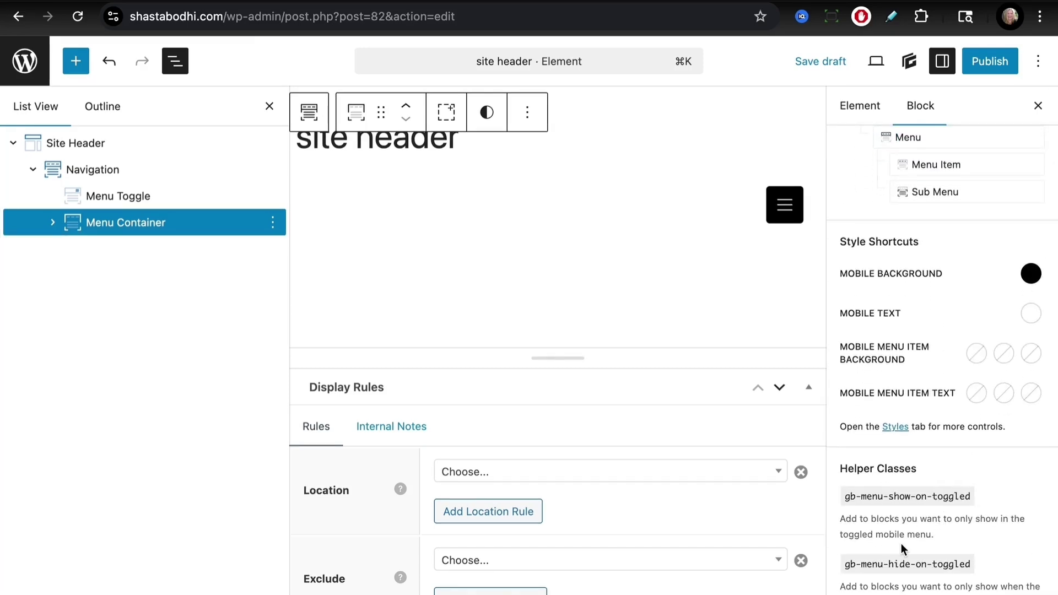
scroll(901, 543, "down", 3)
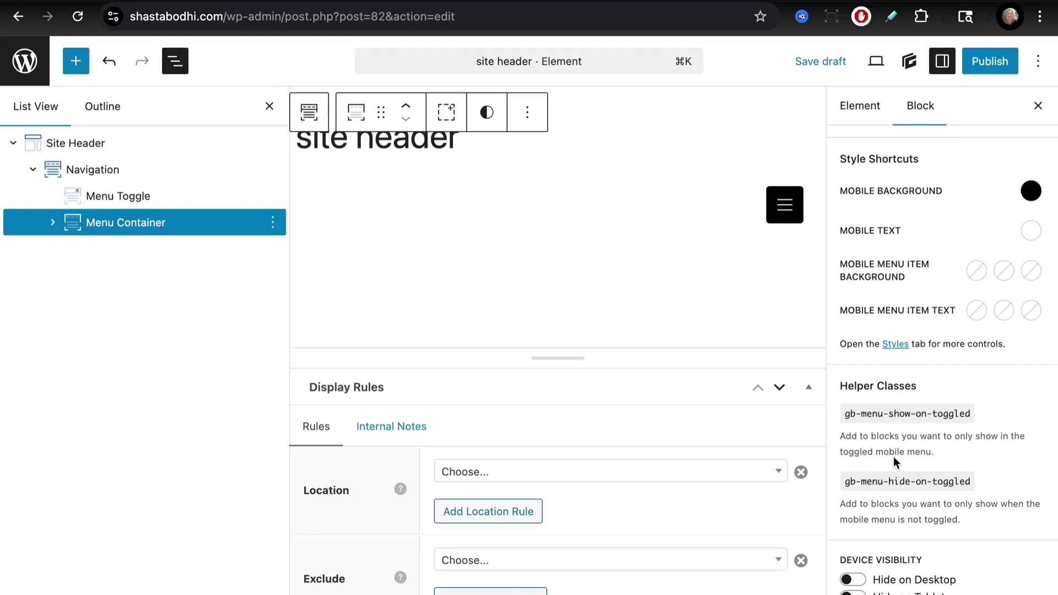
scroll(894, 456, "down", 2)
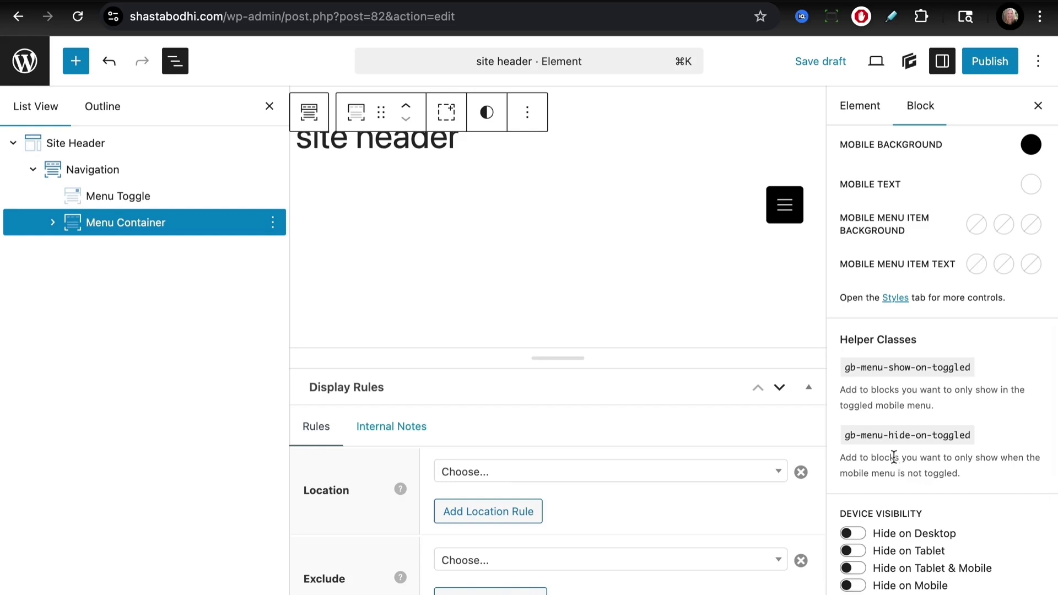
- Set the Menu Container's width to 3 and its height to fit-content
scroll(894, 456, "up", 5)
left_click(1004, 261)
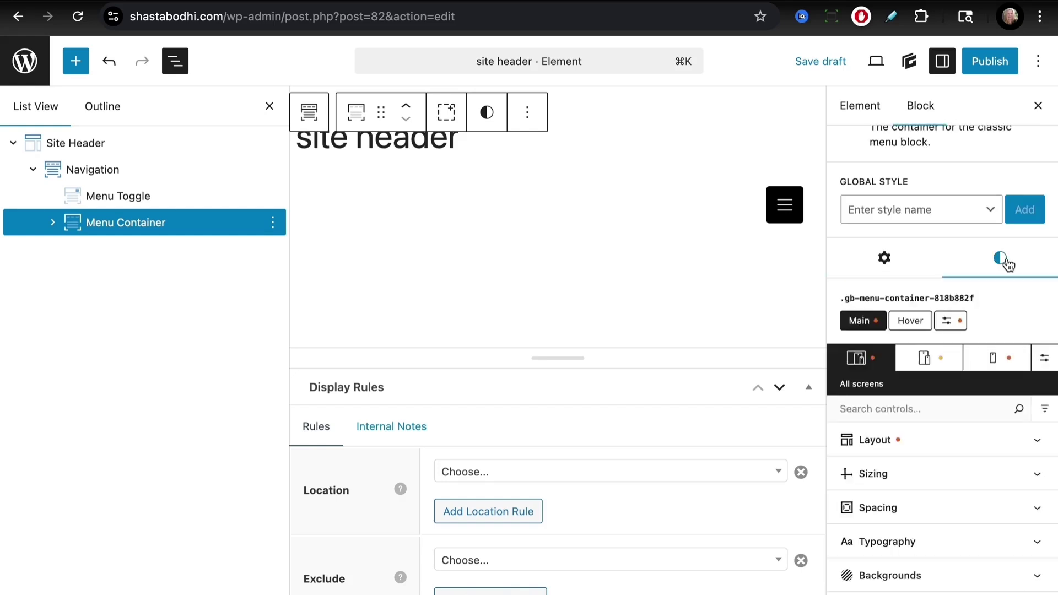
left_click(895, 441)
scroll(897, 444, "down", 3)
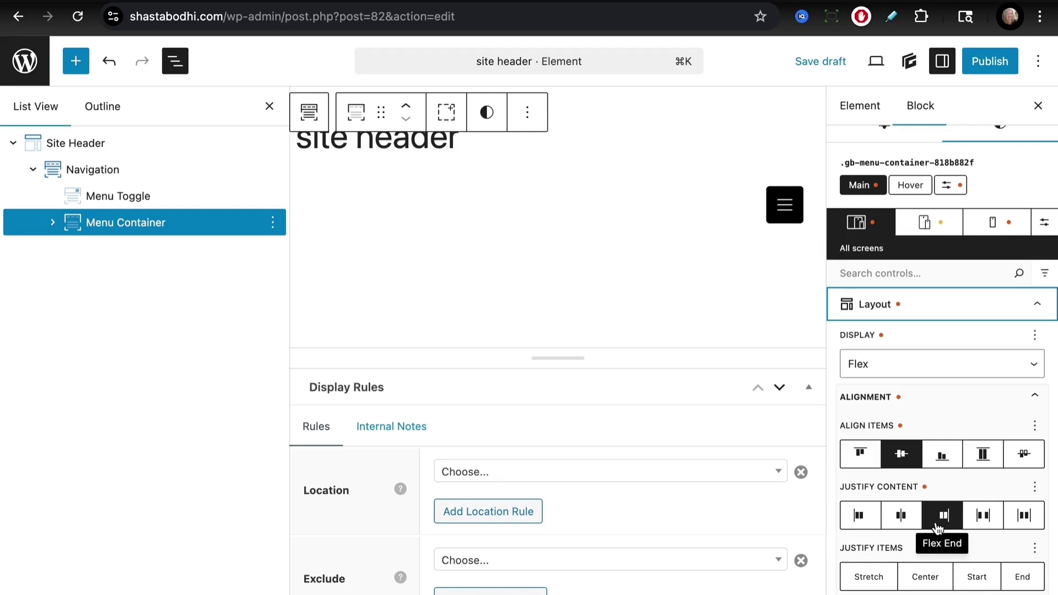
scroll(932, 496, "down", 5)
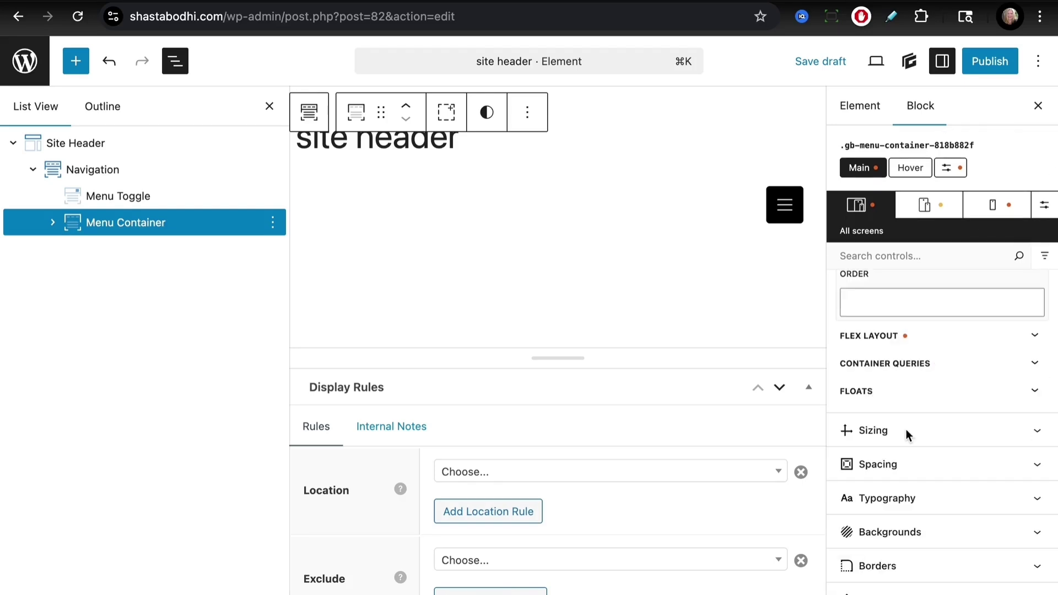
left_click(906, 433)
left_click(871, 495)
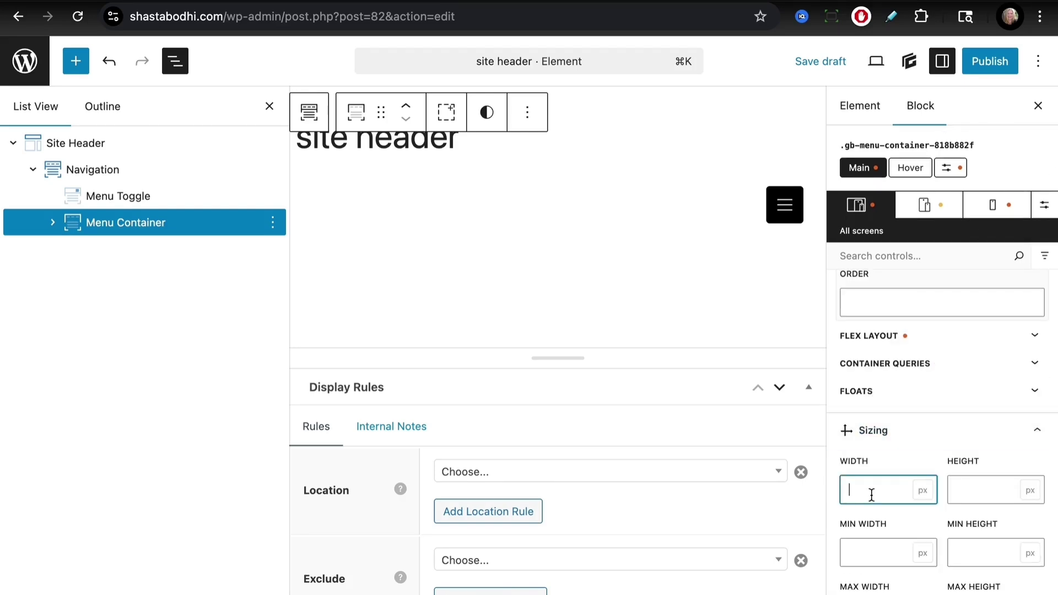
type("340")
left_click(968, 490)
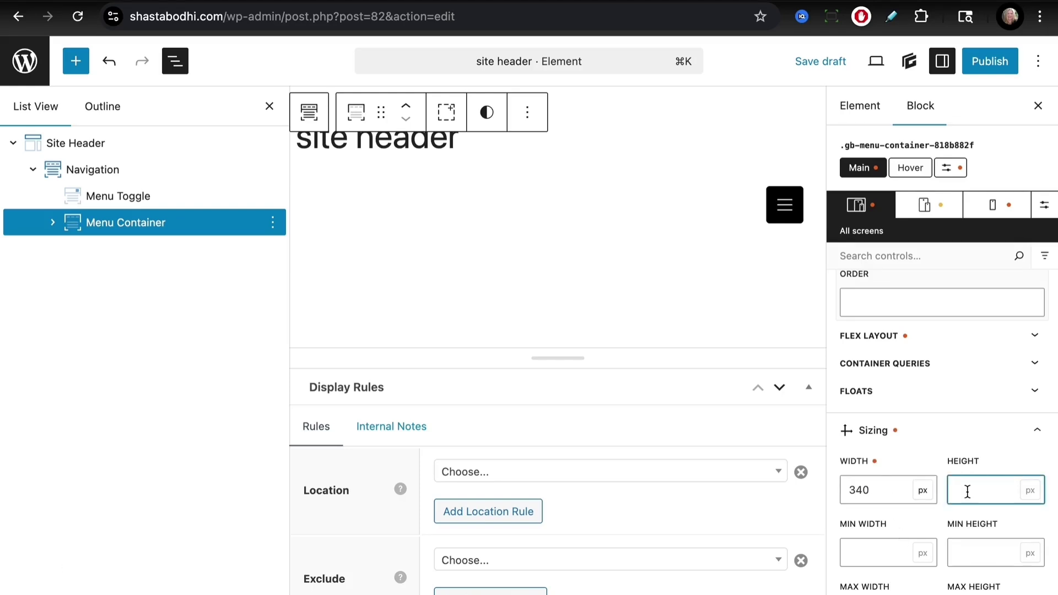
type("fit-content")
- Give the Menu Container a linked padding of 2 on all sides
scroll(943, 490, "down", 3)
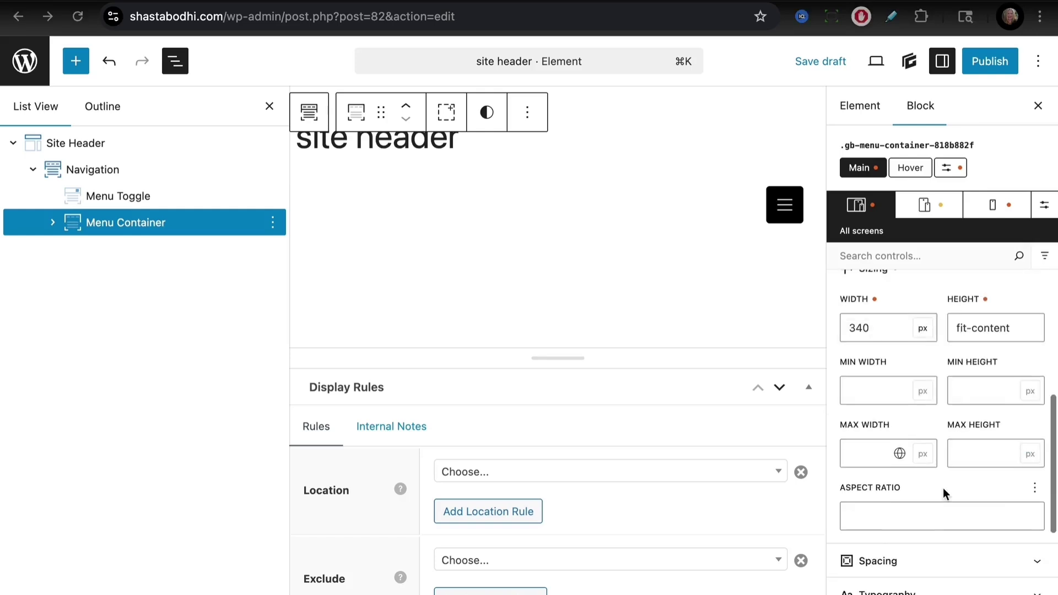
scroll(944, 488, "down", 2)
left_click(981, 480)
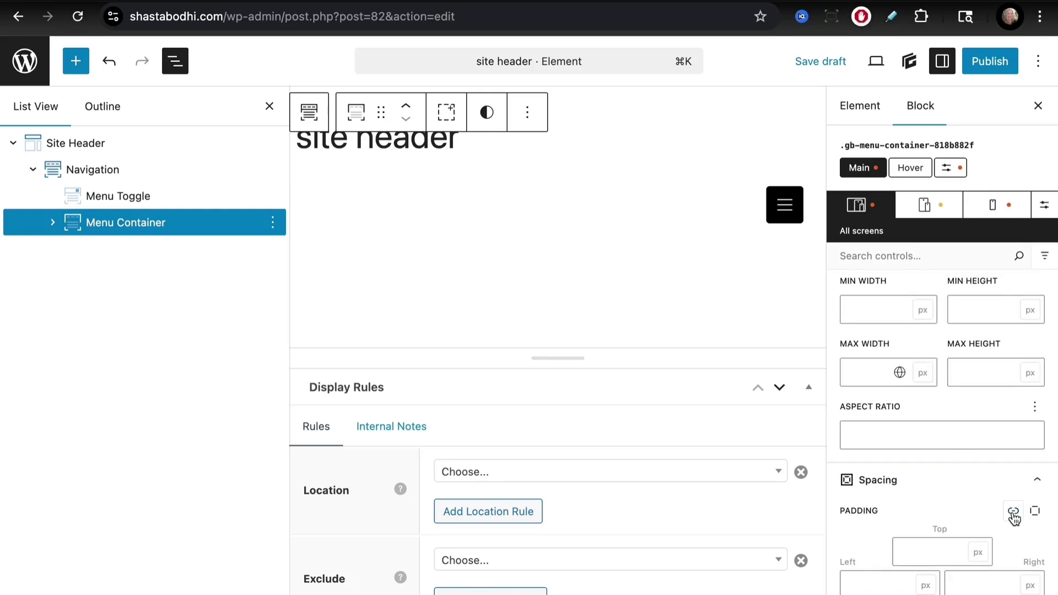
left_click(1013, 512)
left_click(897, 528)
type("2")
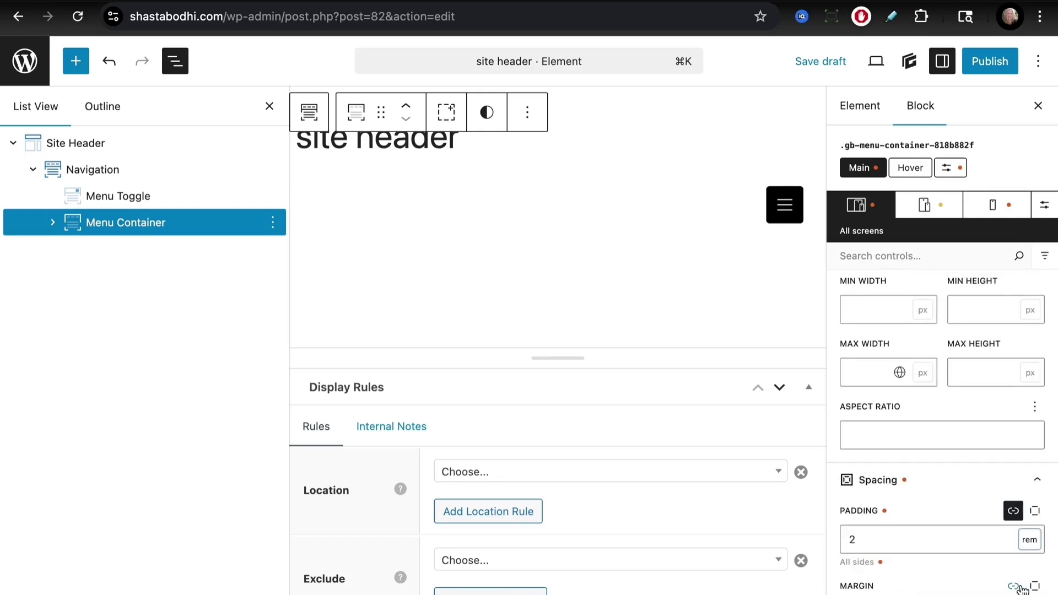
- Give the Menu Container a linked 4 px corner radius
scroll(921, 558, "down", 4)
left_click(922, 558)
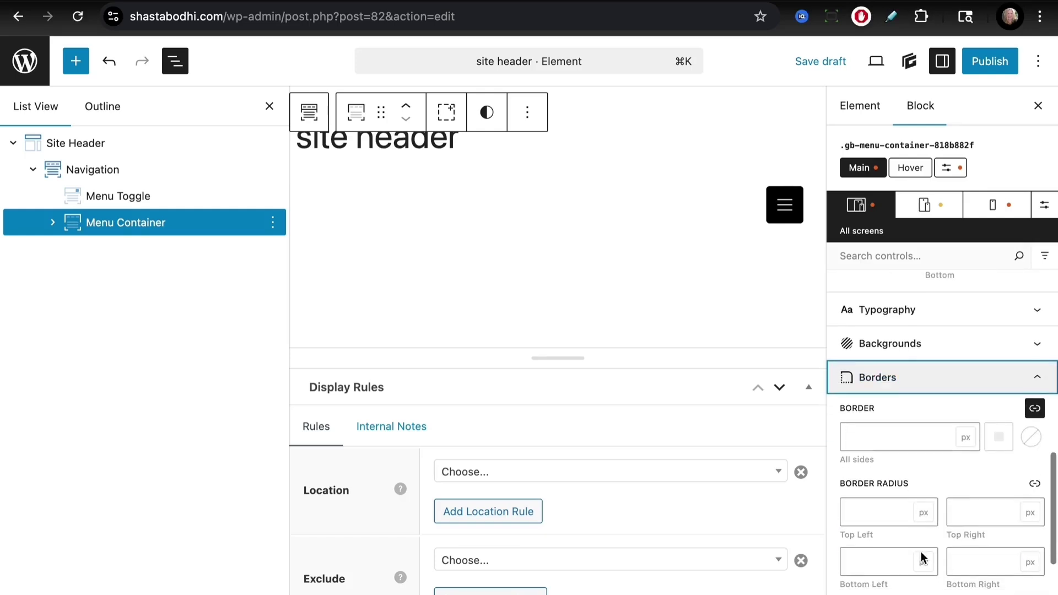
left_click(1034, 483)
left_click(923, 510)
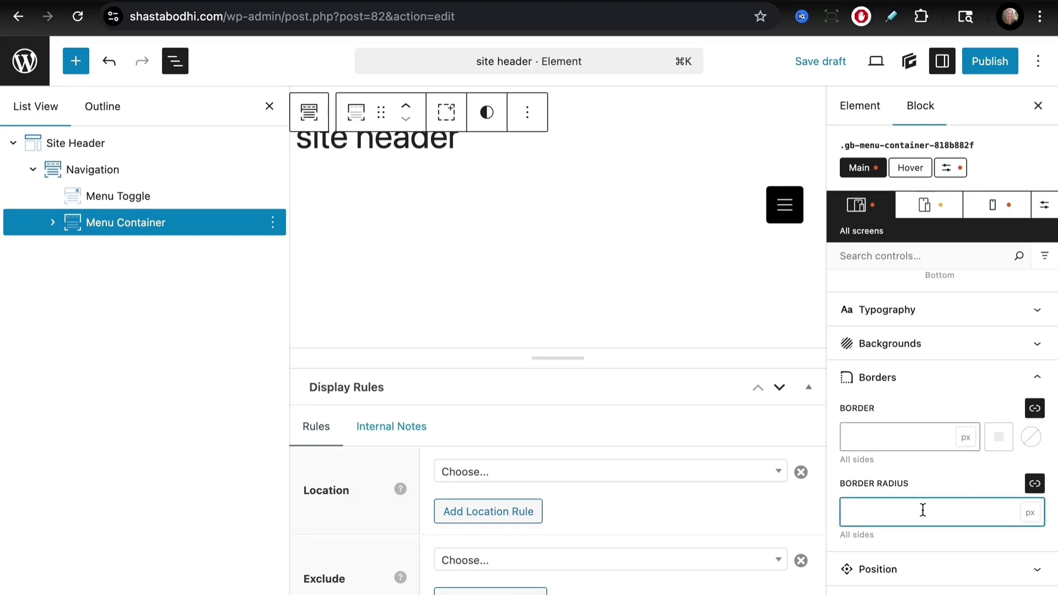
type("4")
- Set the Menu Container's inset to top 48, left unset, right 48
left_click(951, 569)
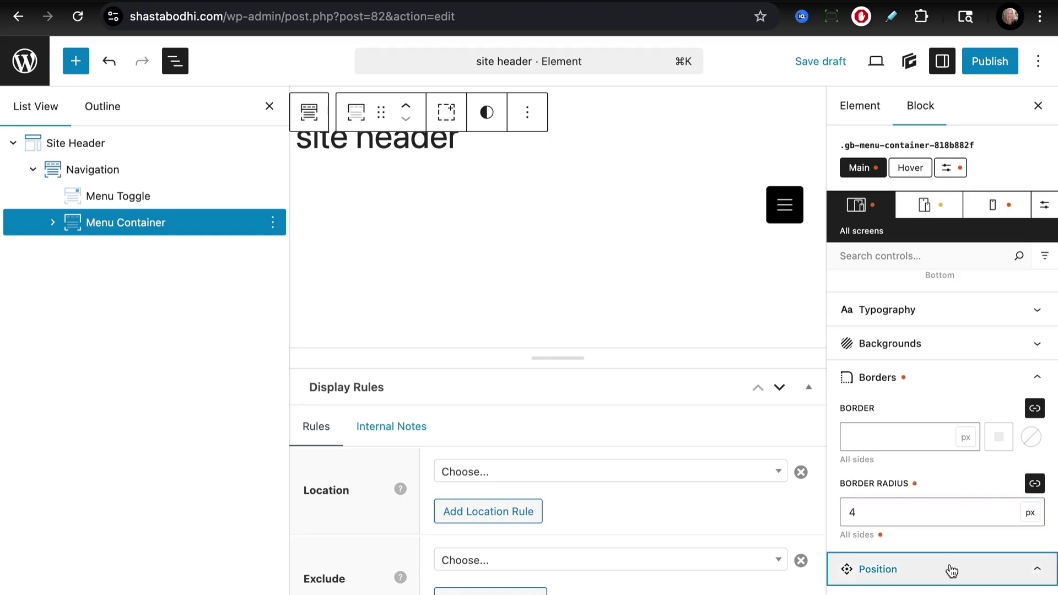
scroll(950, 568, "down", 5)
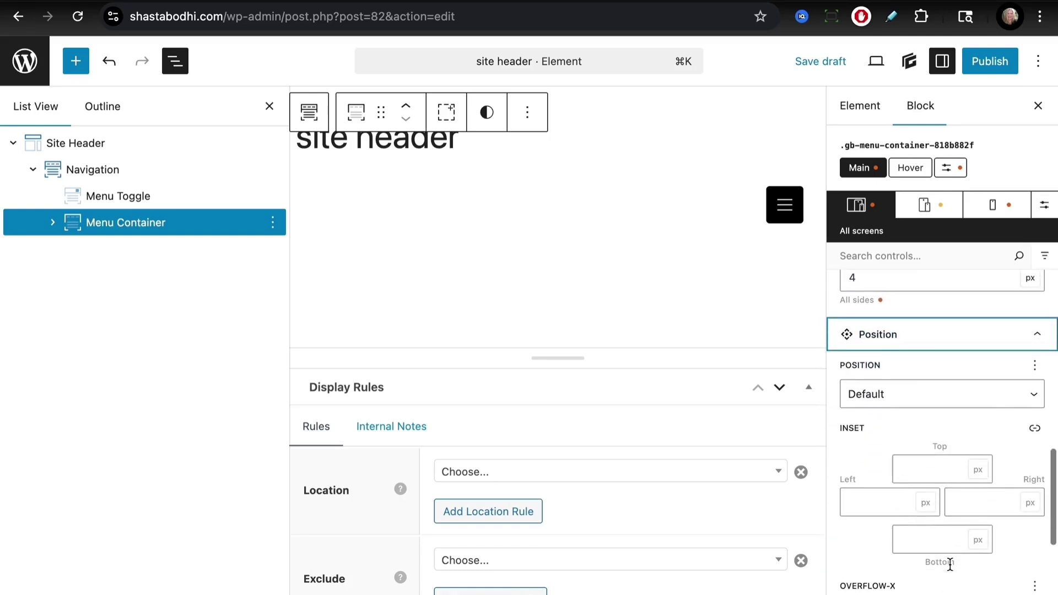
left_click(926, 432)
type("48")
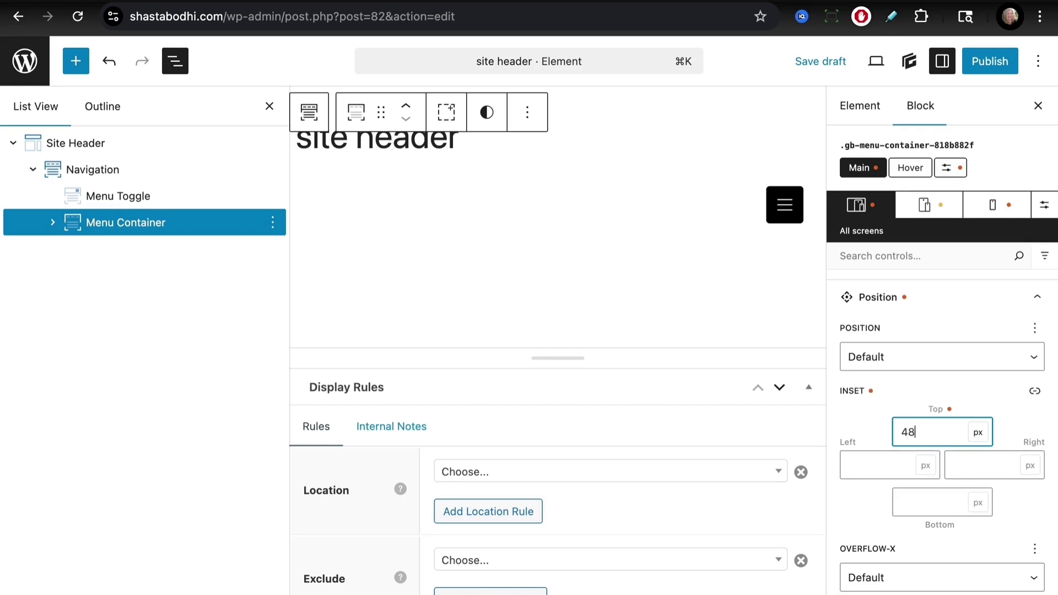
left_click(886, 463)
type("un")
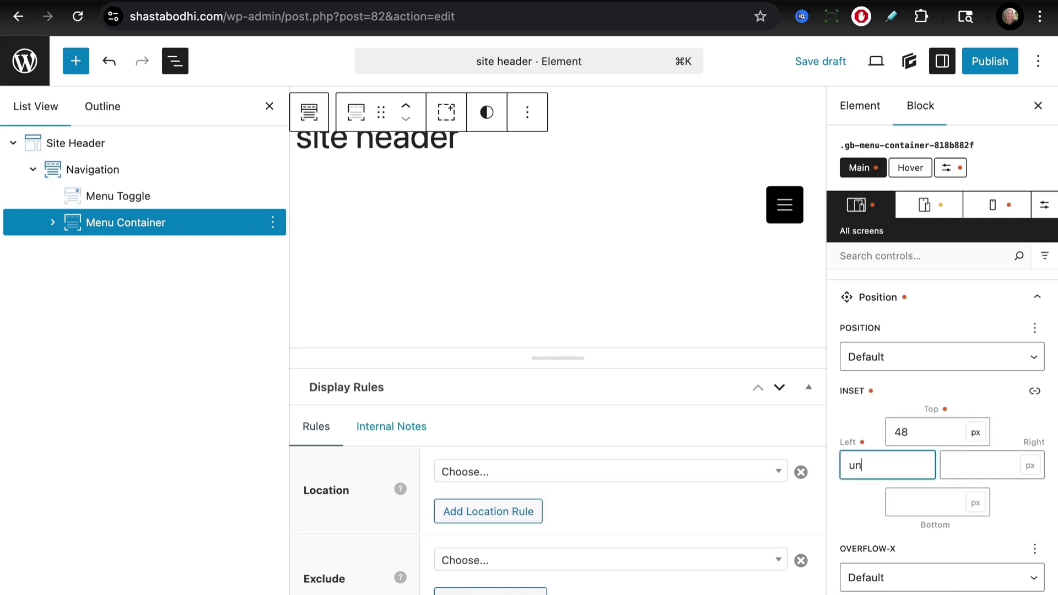
type("set")
left_click(975, 465)
type("48")
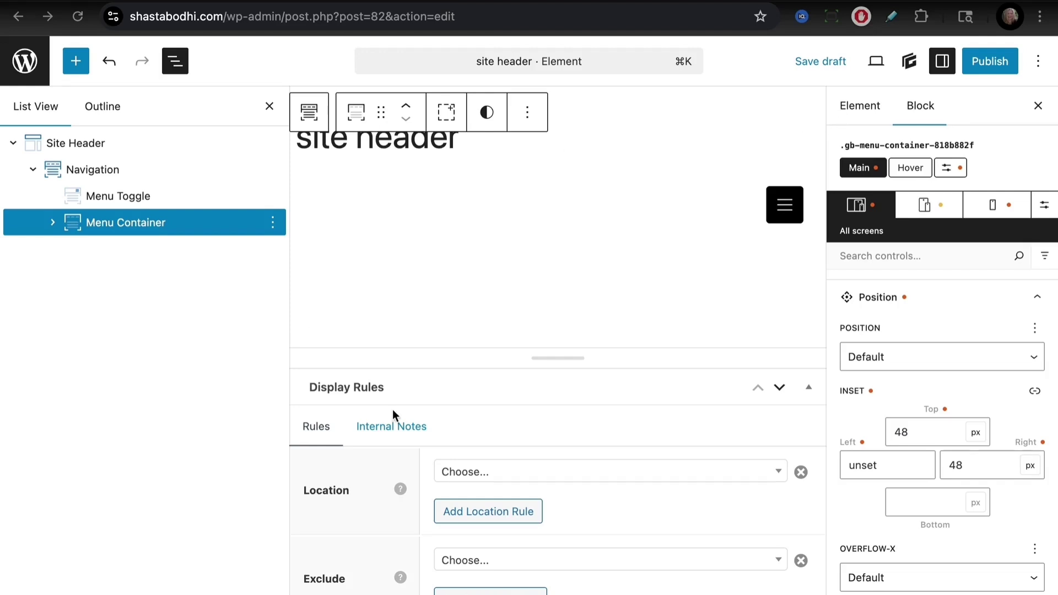
left_click(859, 106)
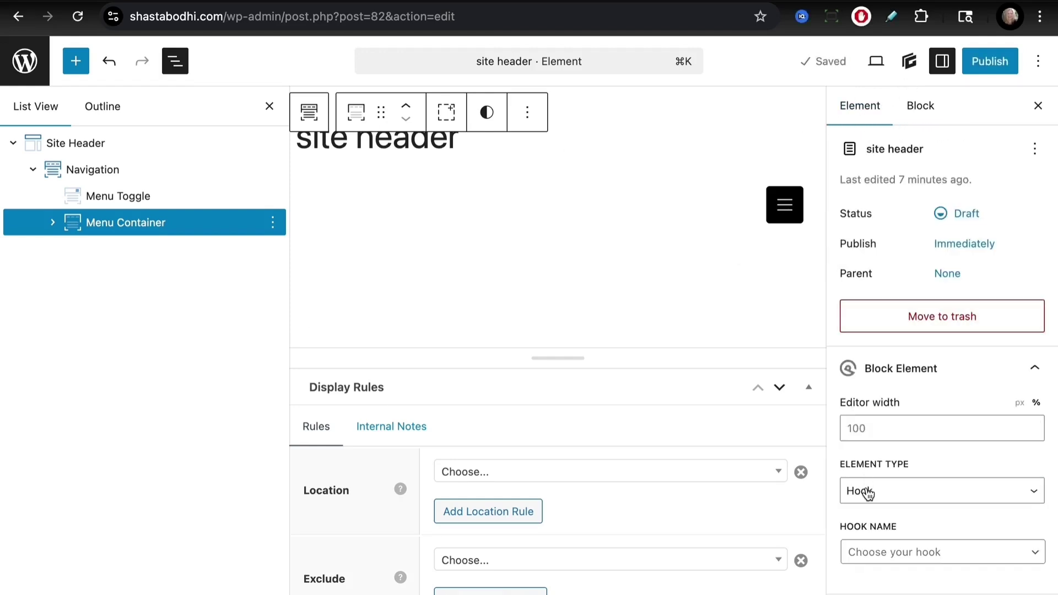
- Make the element a Site Header shown on the Entire Site and publish it
left_click(887, 490)
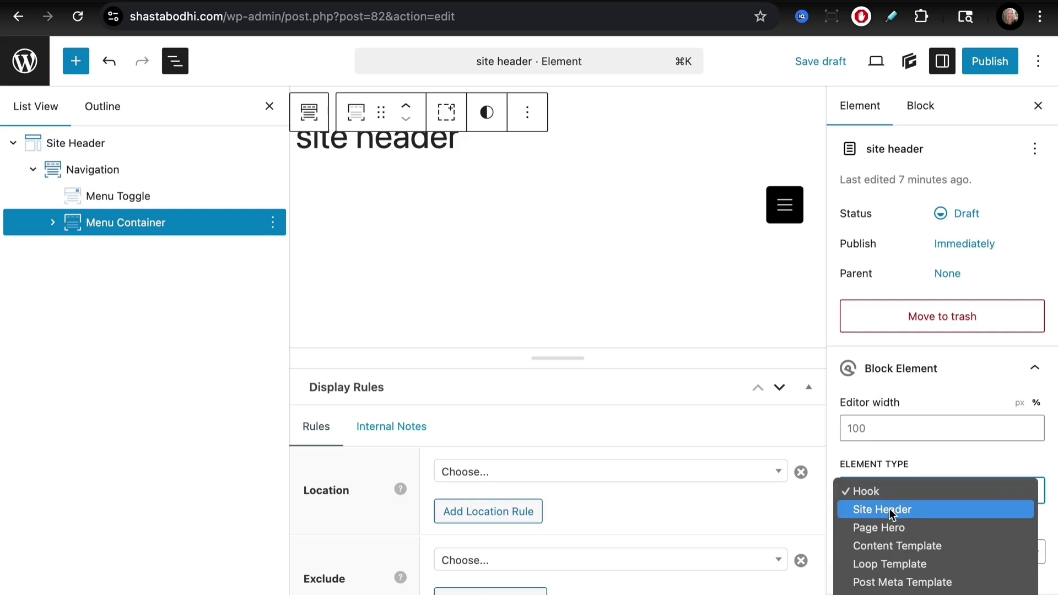
left_click(889, 507)
left_click(661, 473)
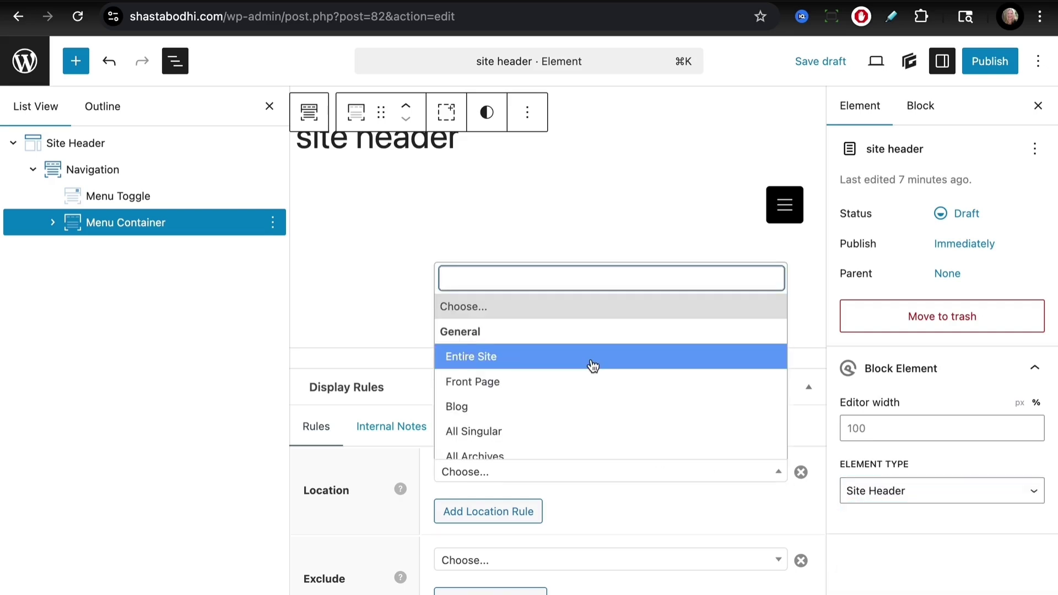
left_click(592, 363)
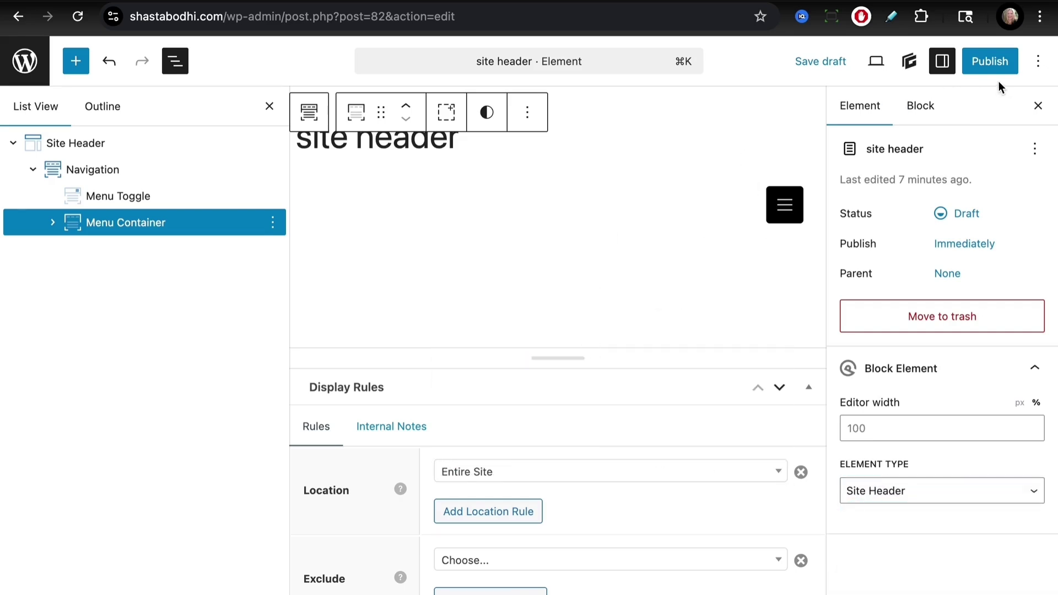
left_click(990, 62)
left_click(992, 64)
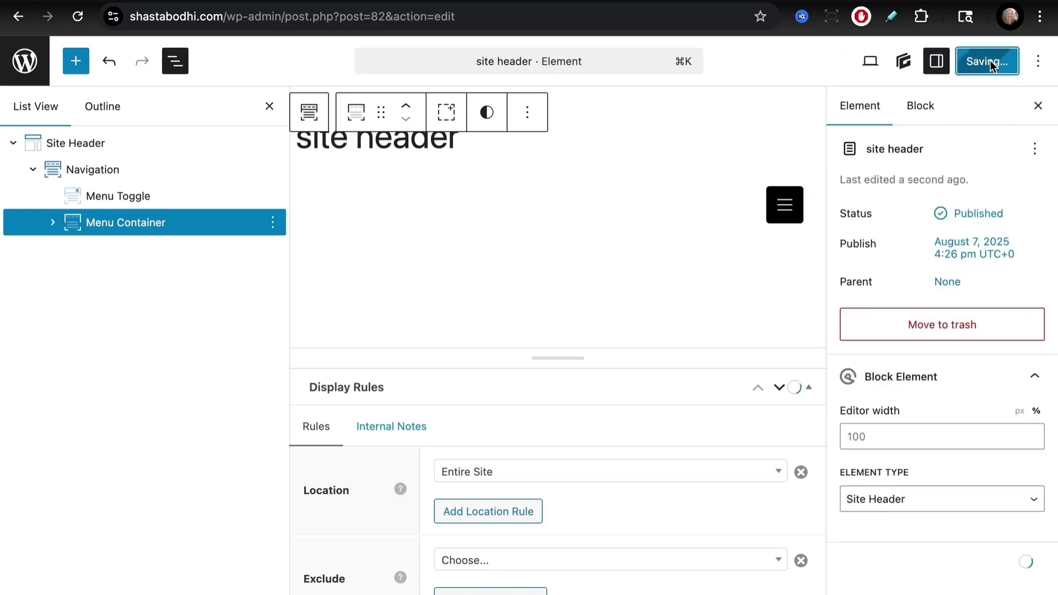
left_click(33, 70)
- Visit the live homepage and open, close, then reopen the black overlay menu
mouse_move(91, 52)
left_click(61, 79)
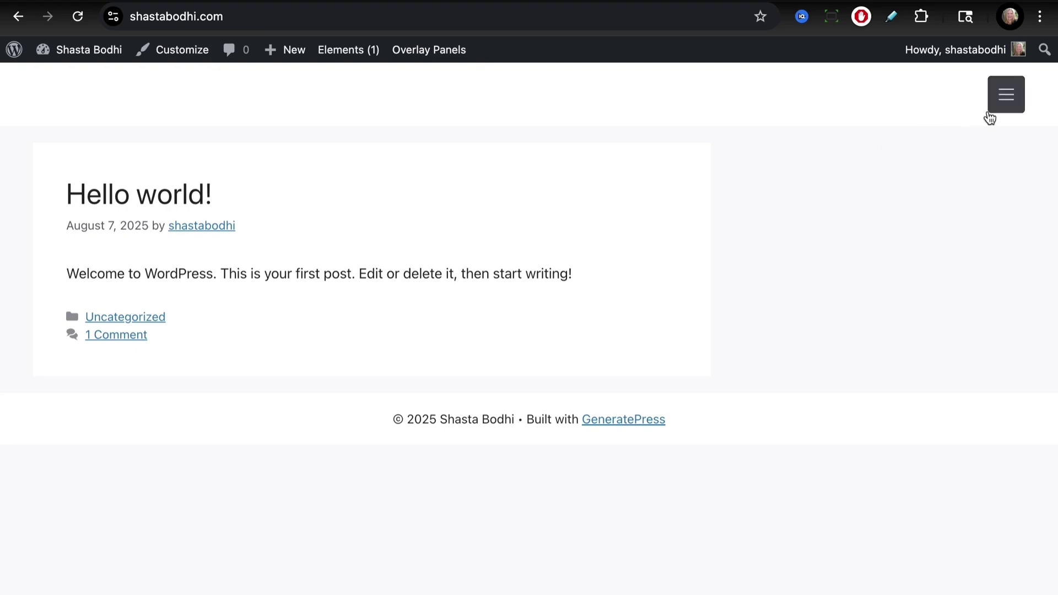
left_click(1006, 96)
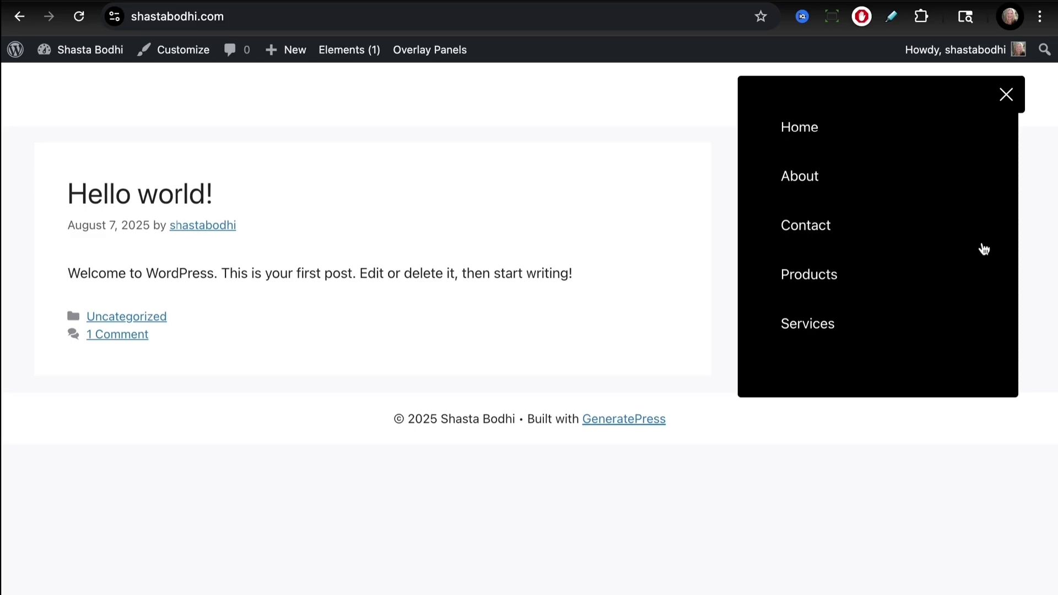
left_click(1005, 93)
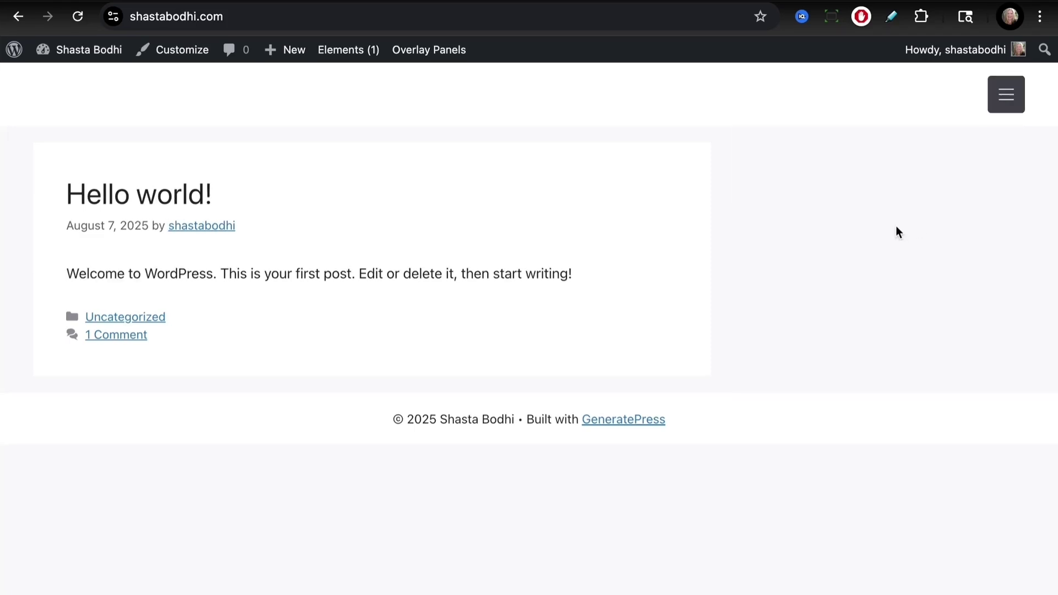
left_click(1006, 94)
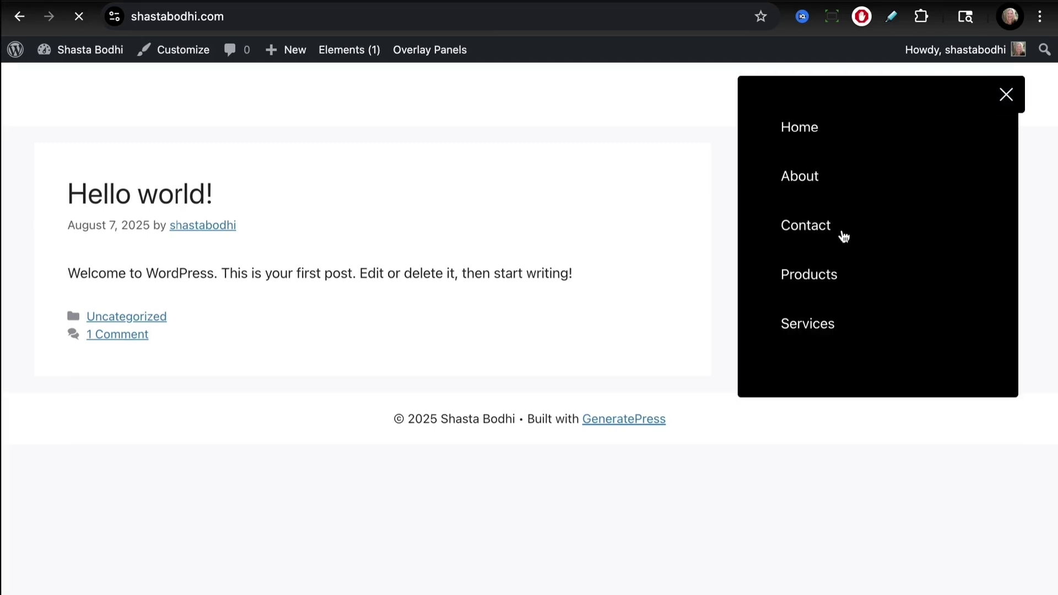
- On the Contact page, close the overlay menu, scroll the page, and reopen the menu
left_click(1007, 95)
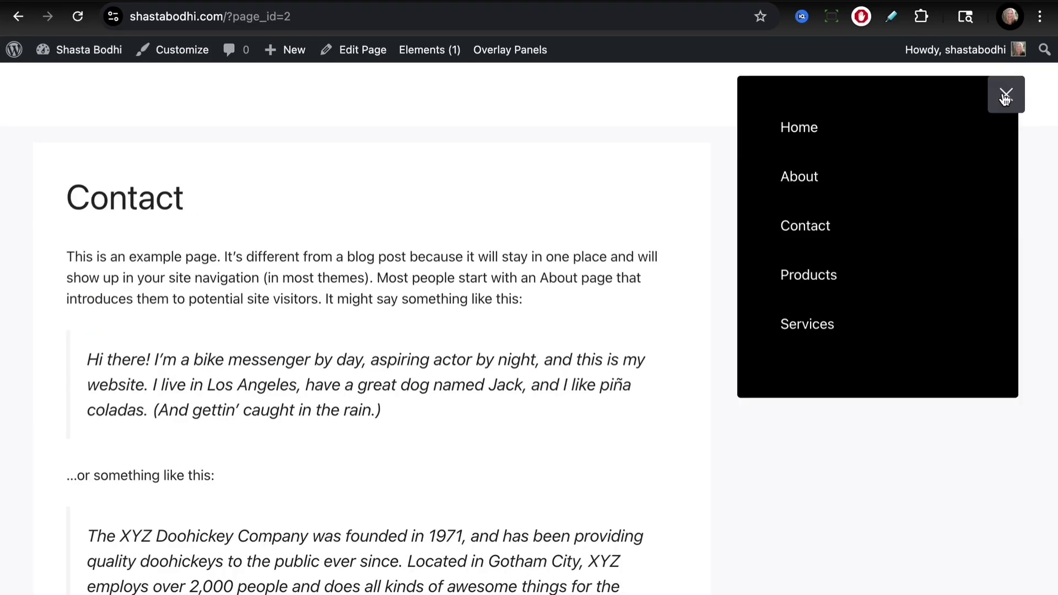
left_click(1006, 99)
scroll(778, 255, "down", 3)
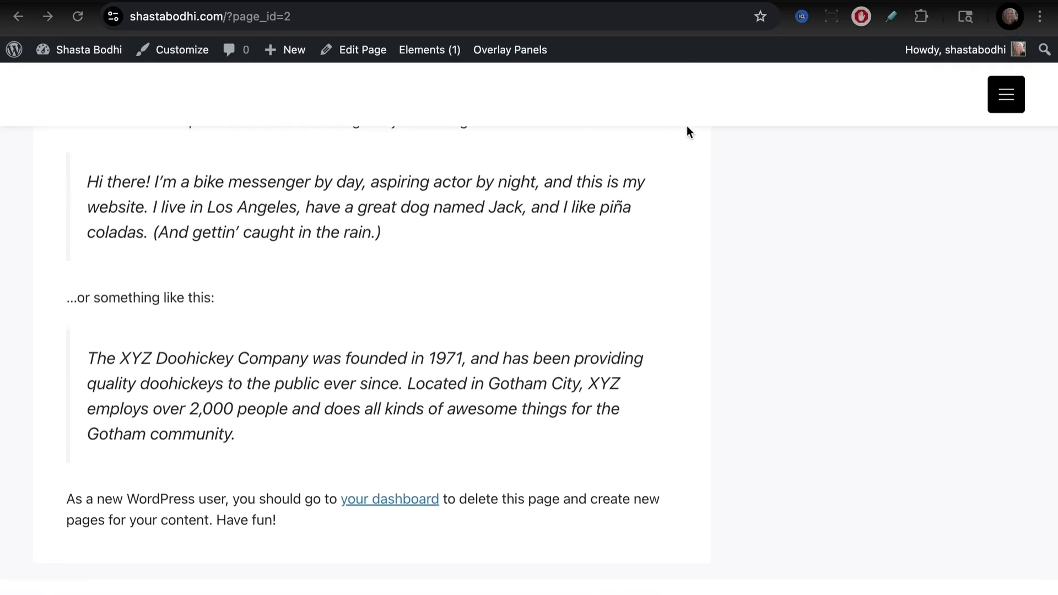
scroll(771, 205, "up", 3)
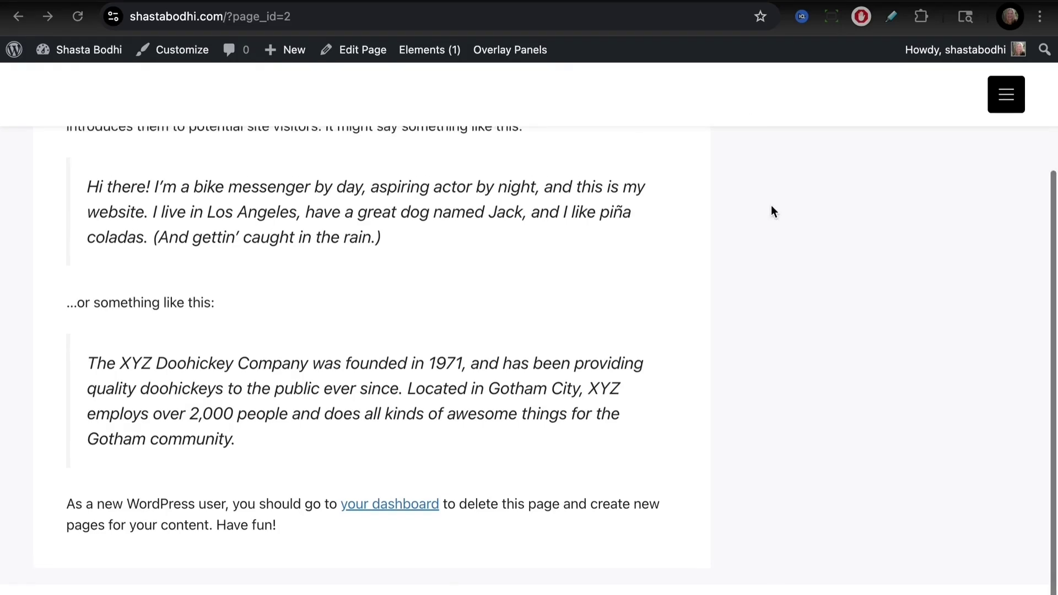
left_click(1007, 91)
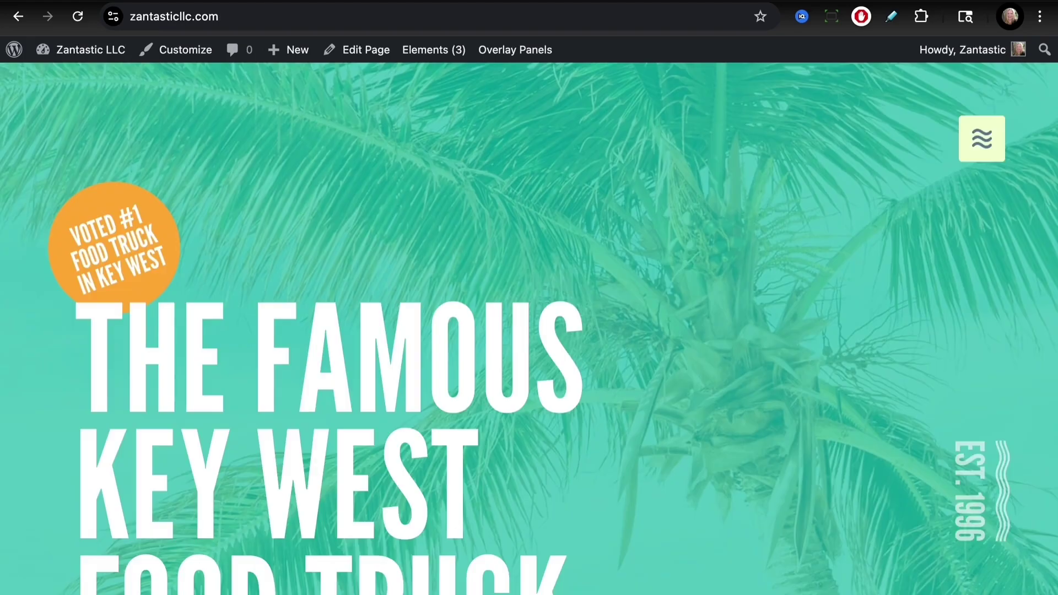
- Open and close the food truck site's menu panel, then scroll down to the sunset photo
left_click(983, 142)
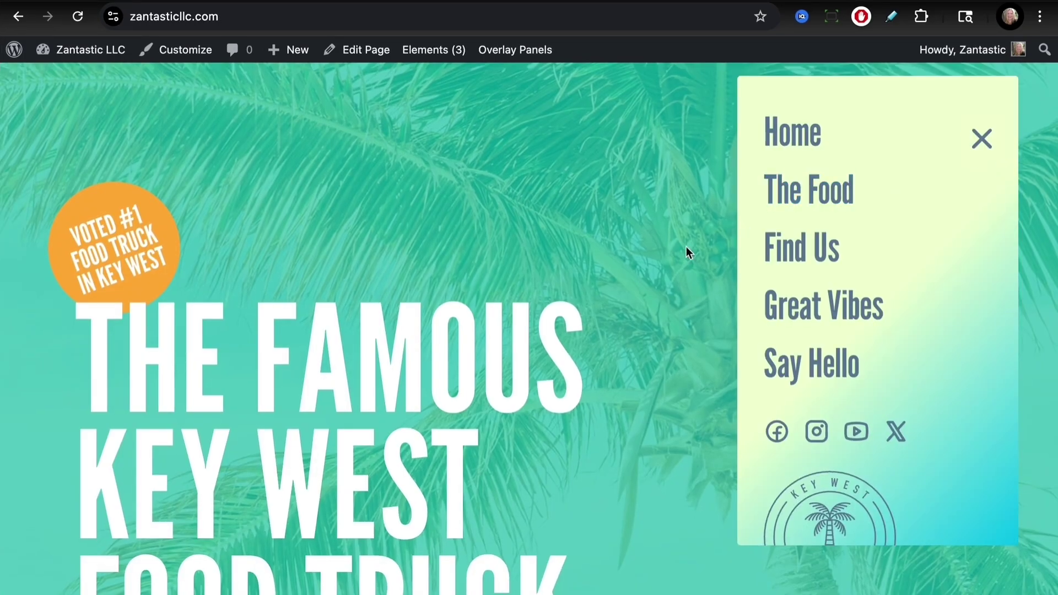
left_click(981, 141)
scroll(743, 292, "down", 15)
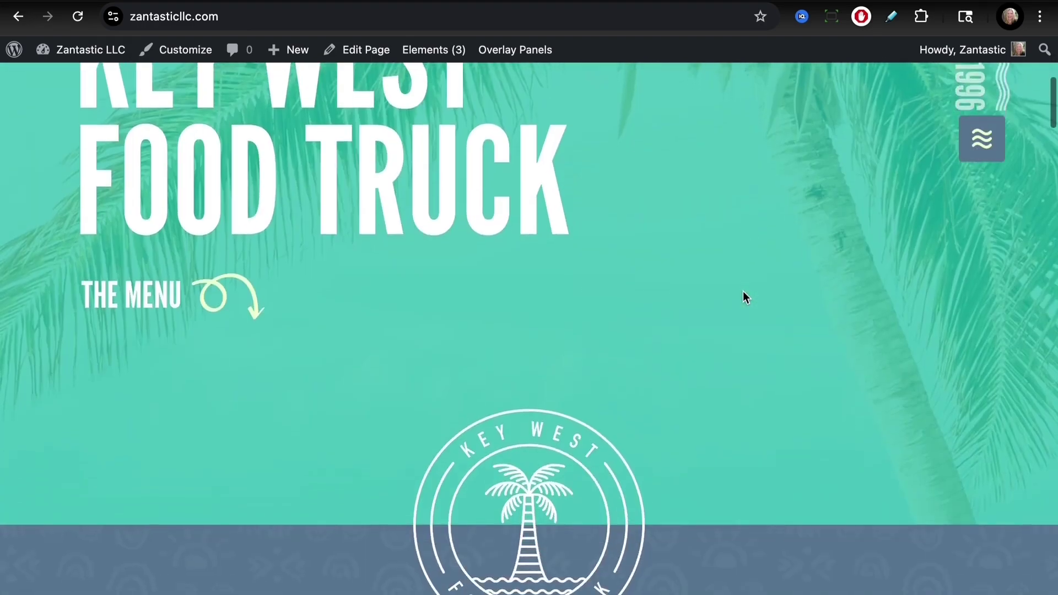
scroll(743, 291, "down", 15)
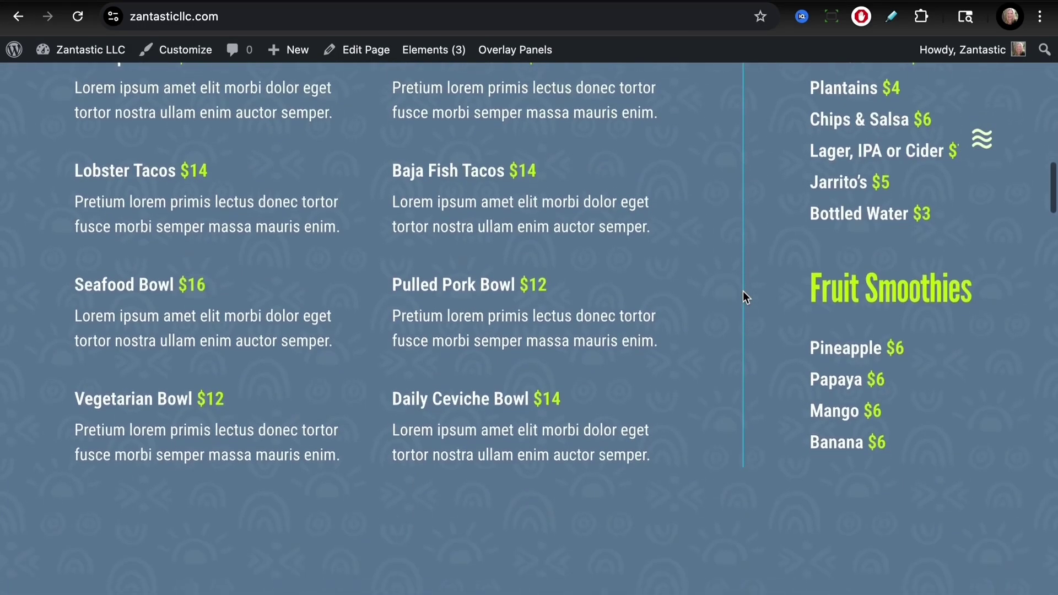
scroll(742, 291, "down", 10)
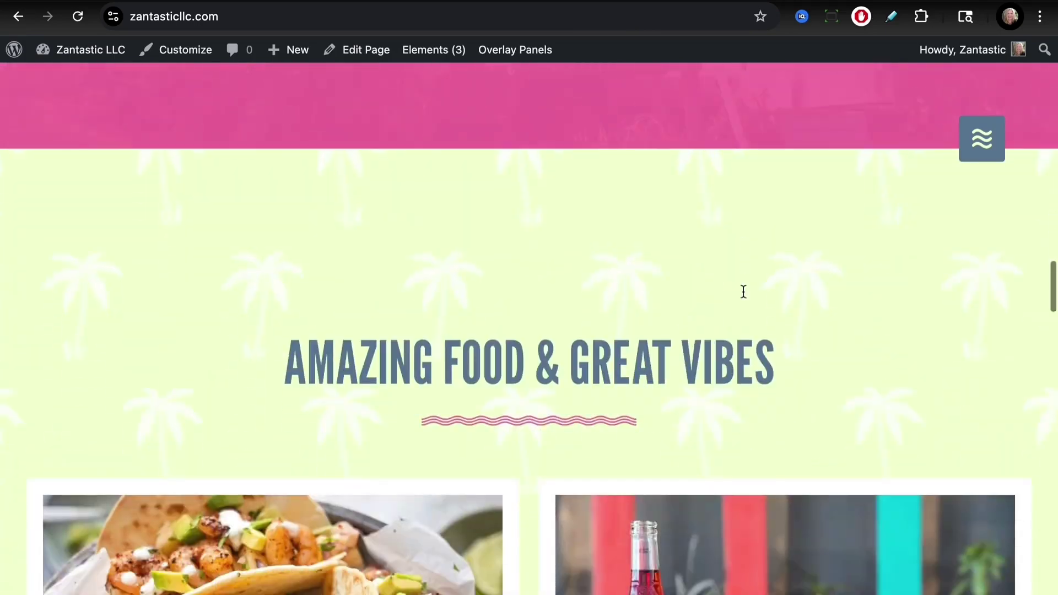
scroll(743, 291, "down", 2)
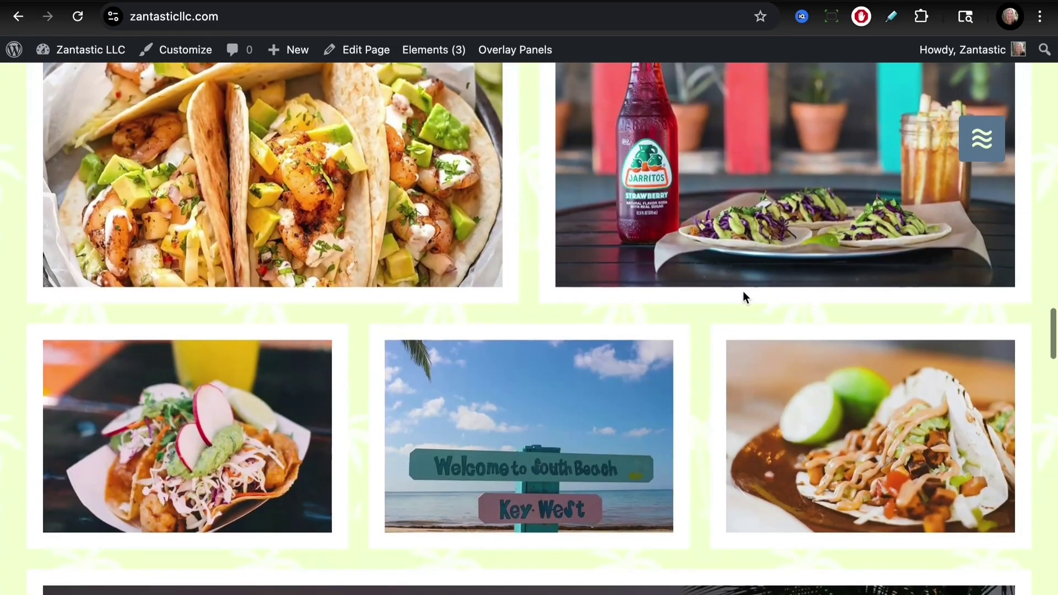
scroll(743, 291, "down", 5)
scroll(743, 298, "down", 2)
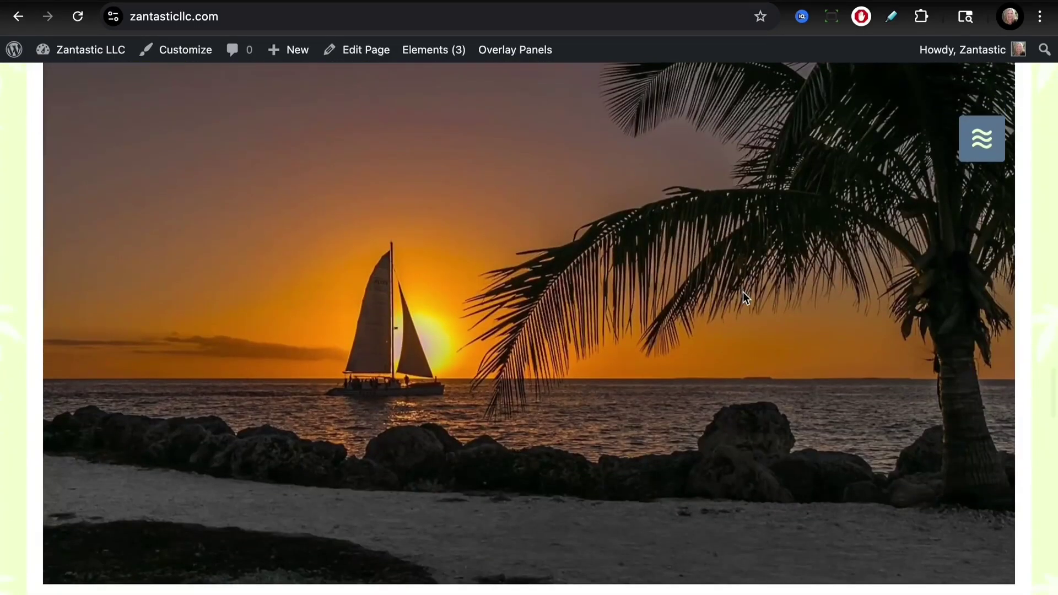